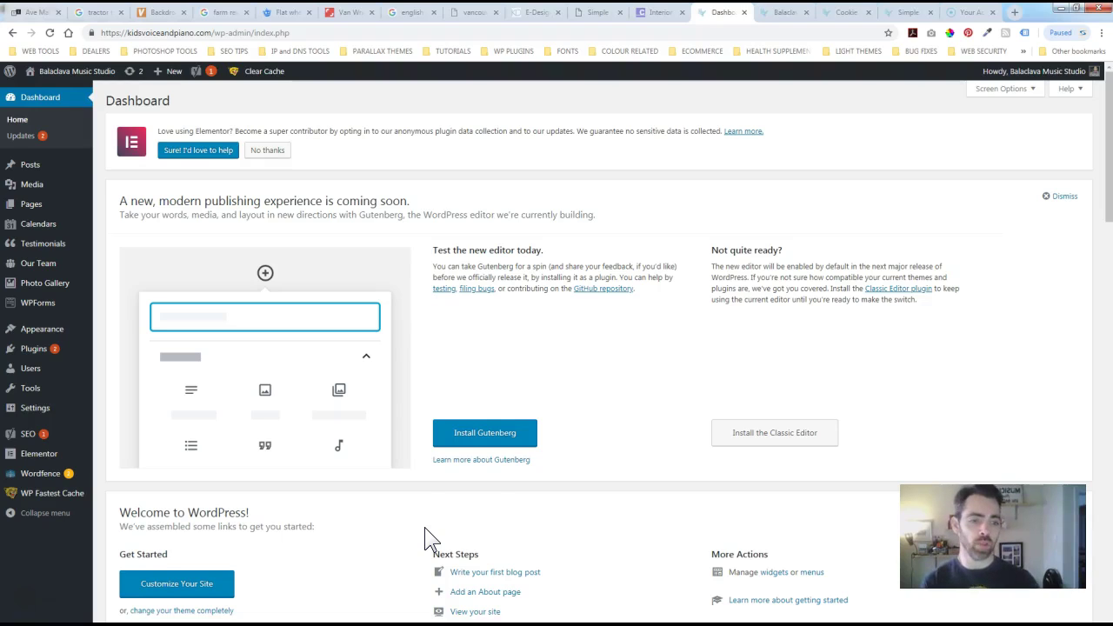
- Leave the WordPress dashboard and switch to the live Balaclava Music Studio homepage tab
click(359, 104)
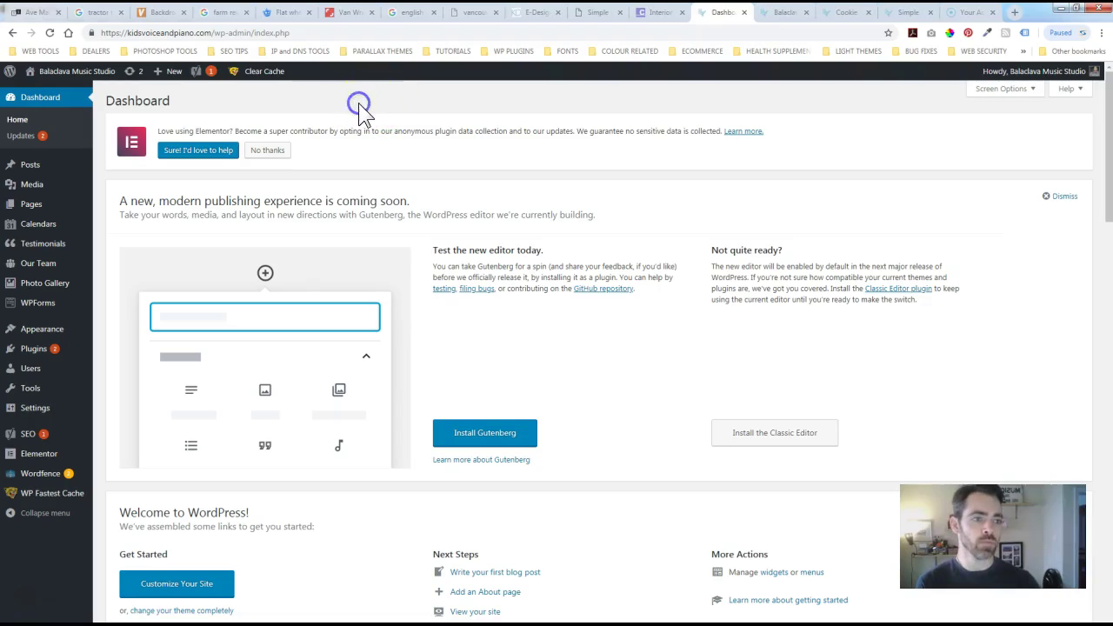
click(327, 104)
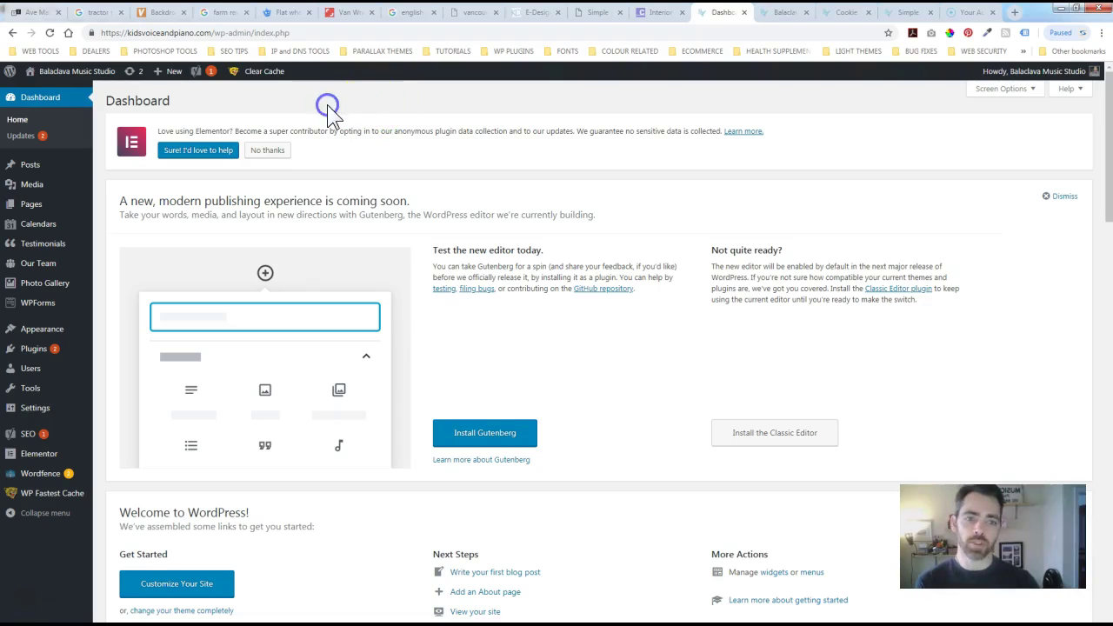
click(217, 174)
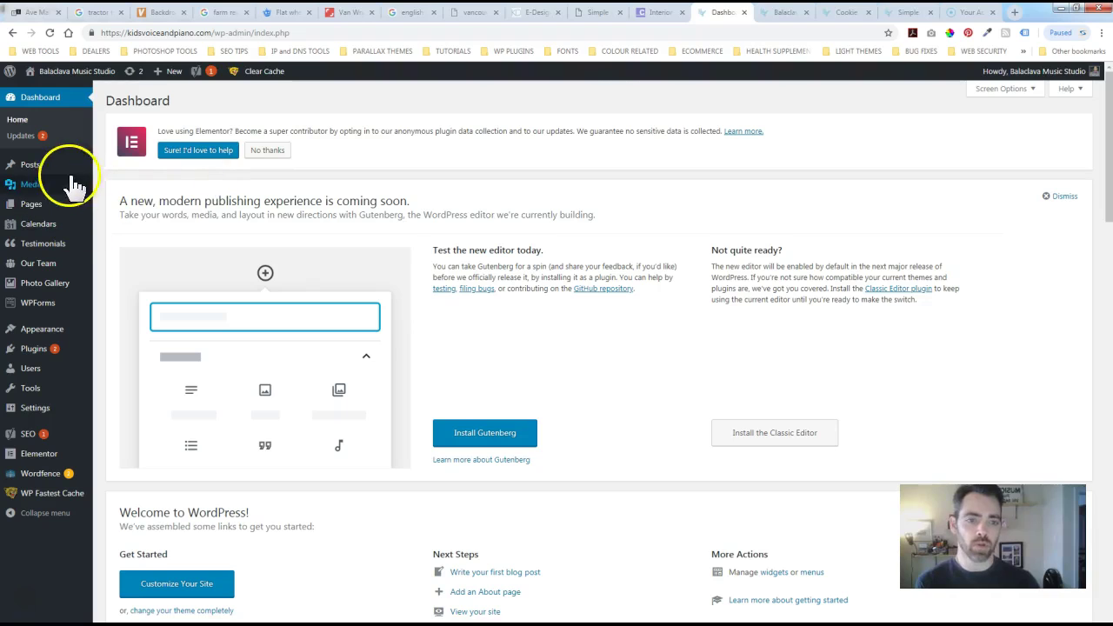
click(783, 14)
- Open the studio's Blog page and scroll down the music school news listing
click(155, 273)
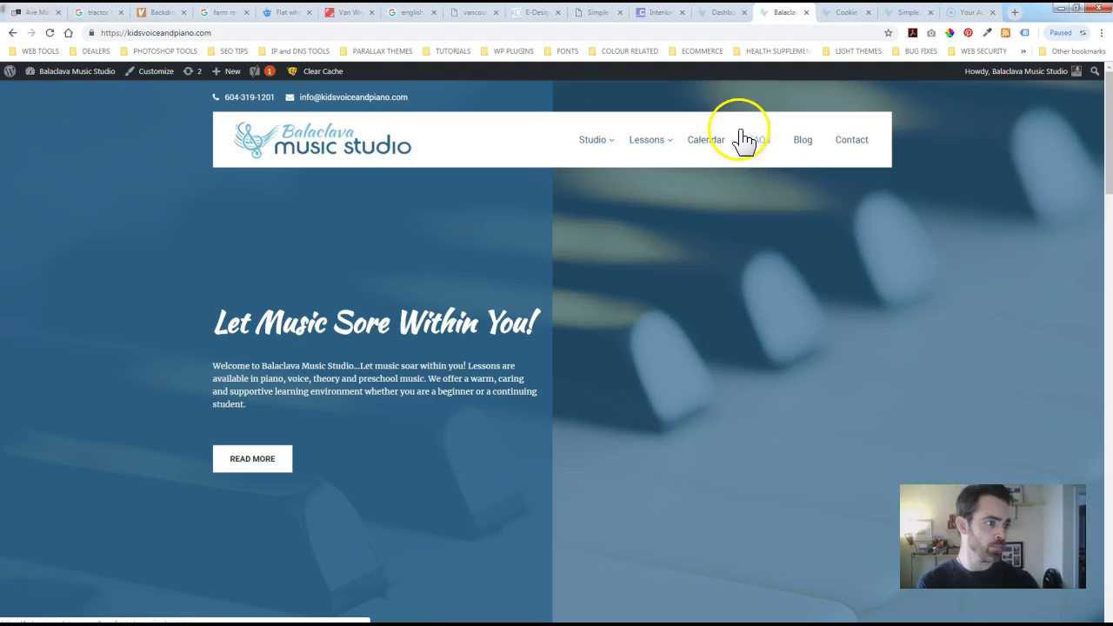
click(807, 141)
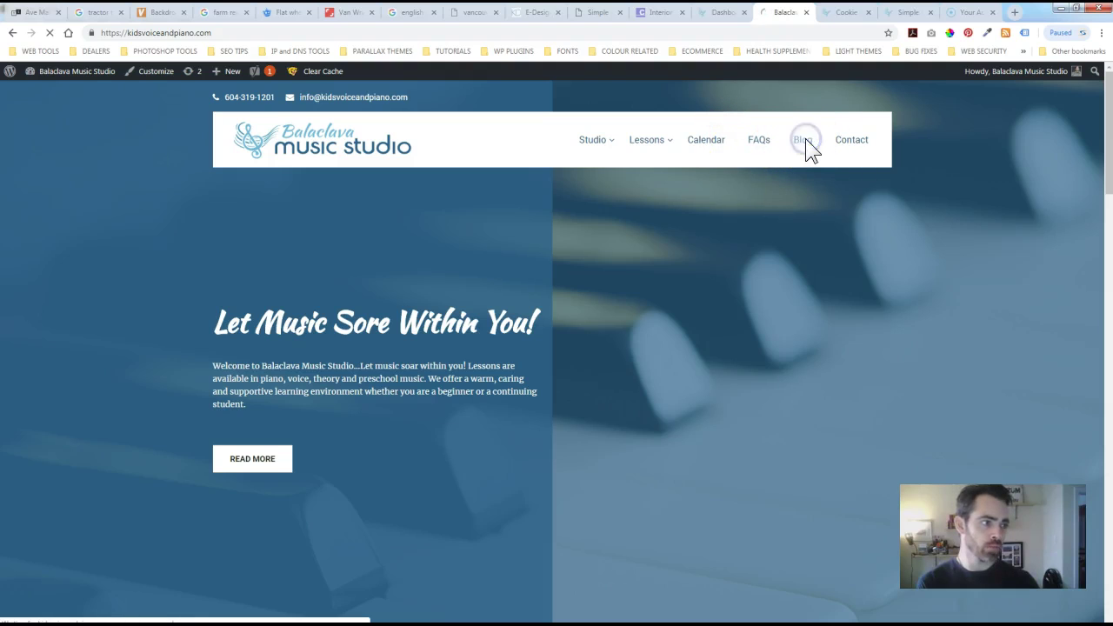
scroll(165, 489, down, 3)
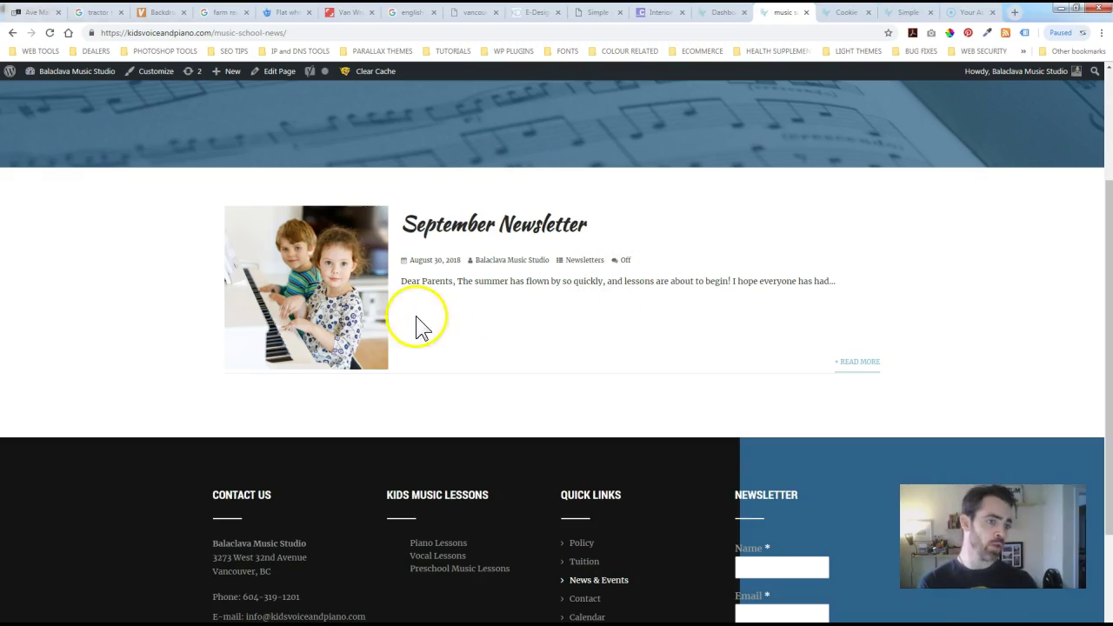
- Read through the full September Newsletter post, then return to the blog listing
click(859, 363)
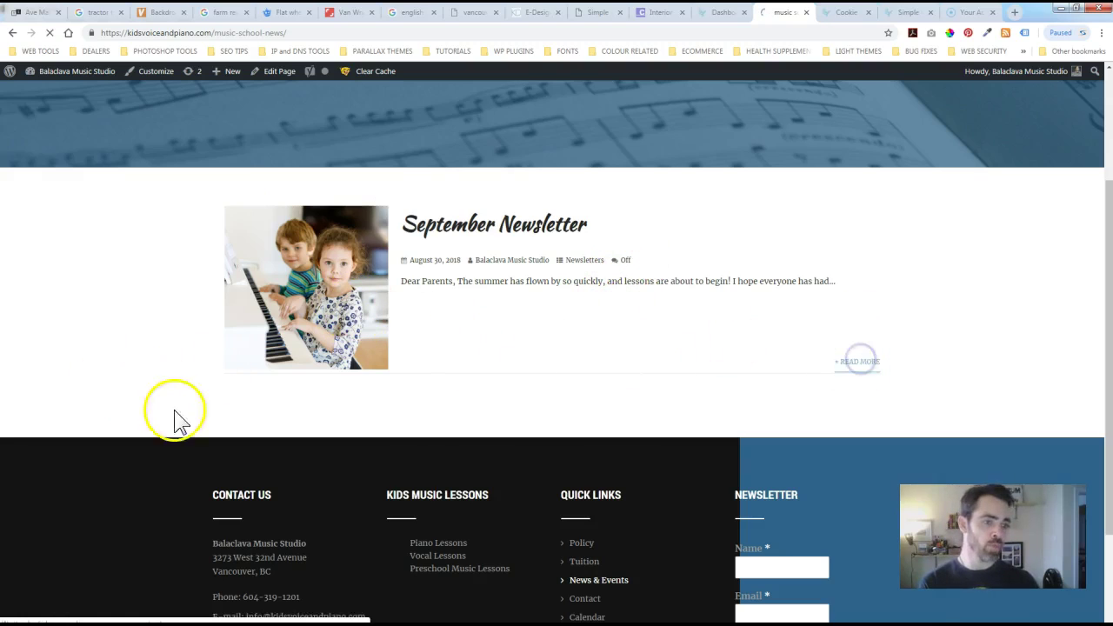
scroll(139, 400, down, 6)
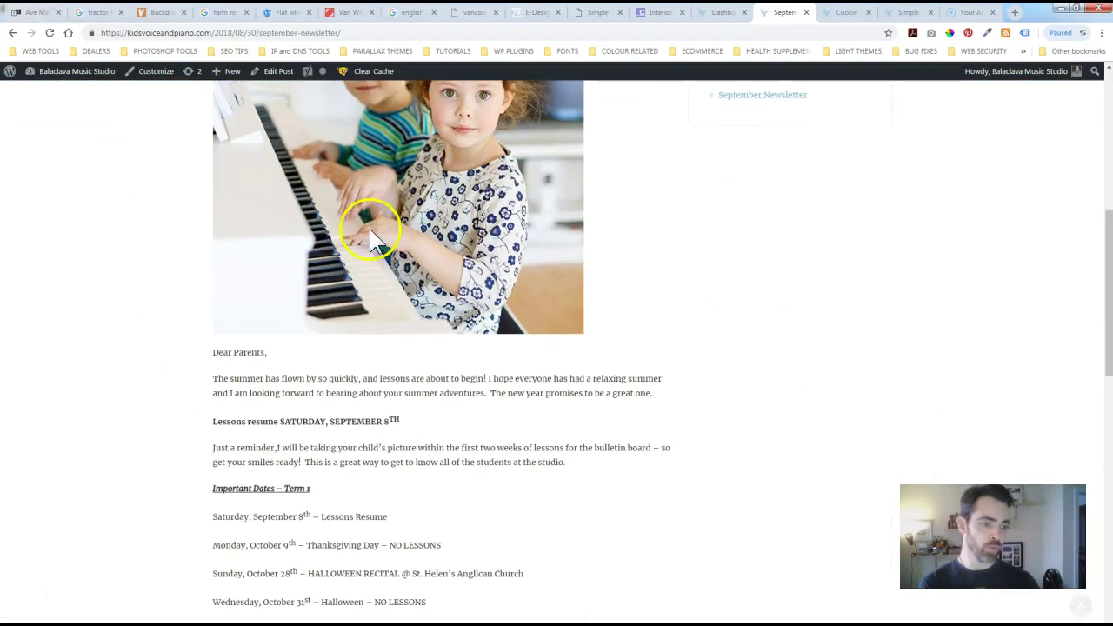
scroll(250, 402, down, 8)
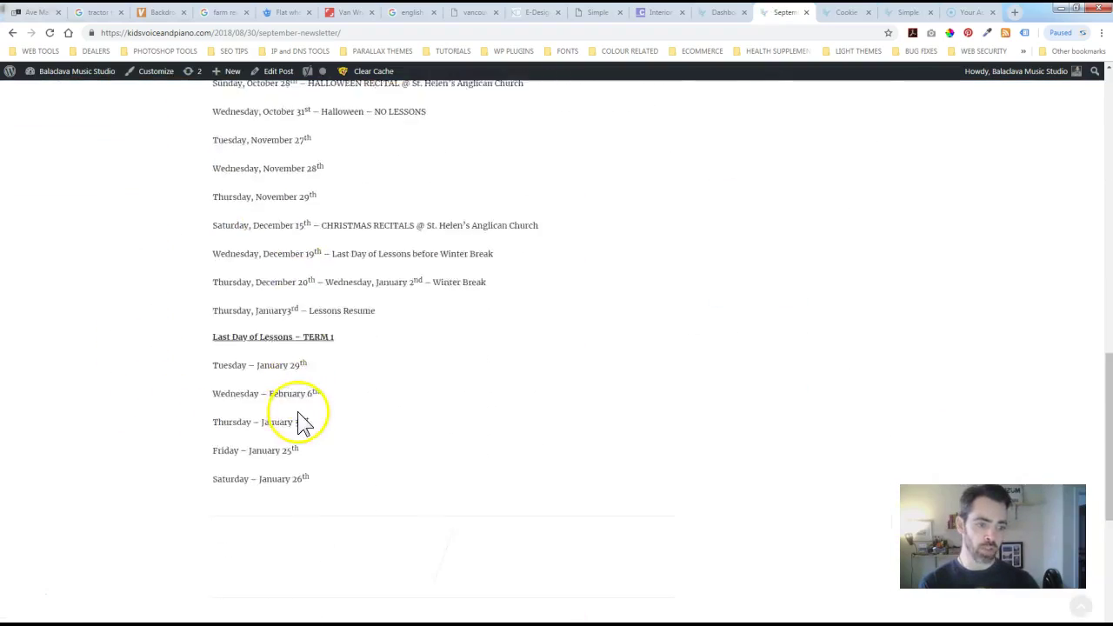
scroll(297, 489, up, 6)
scroll(287, 490, up, 10)
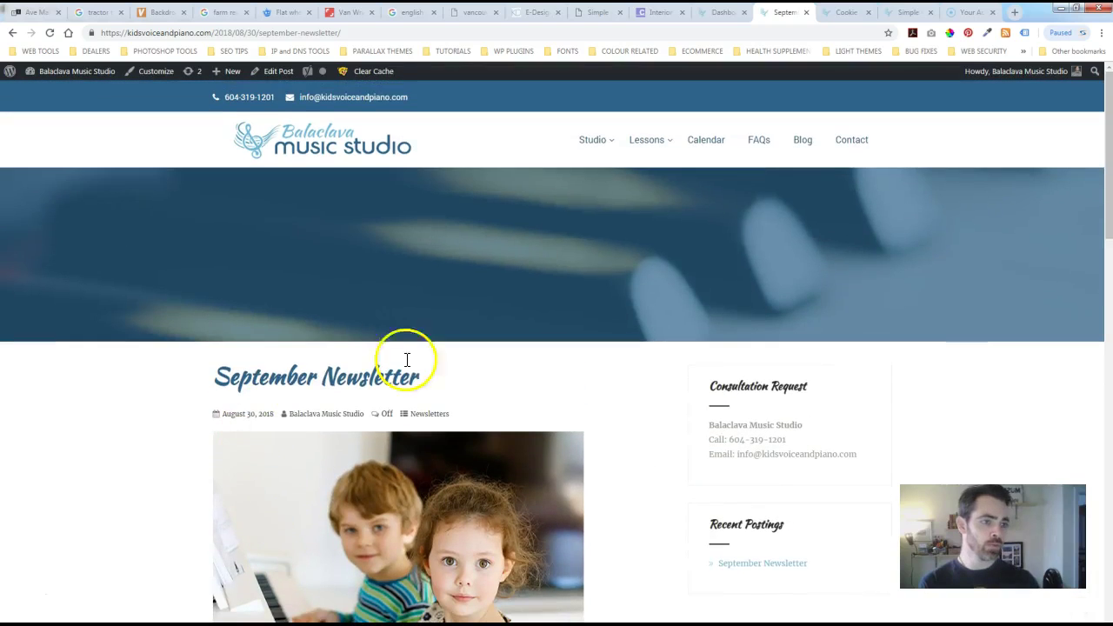
click(802, 144)
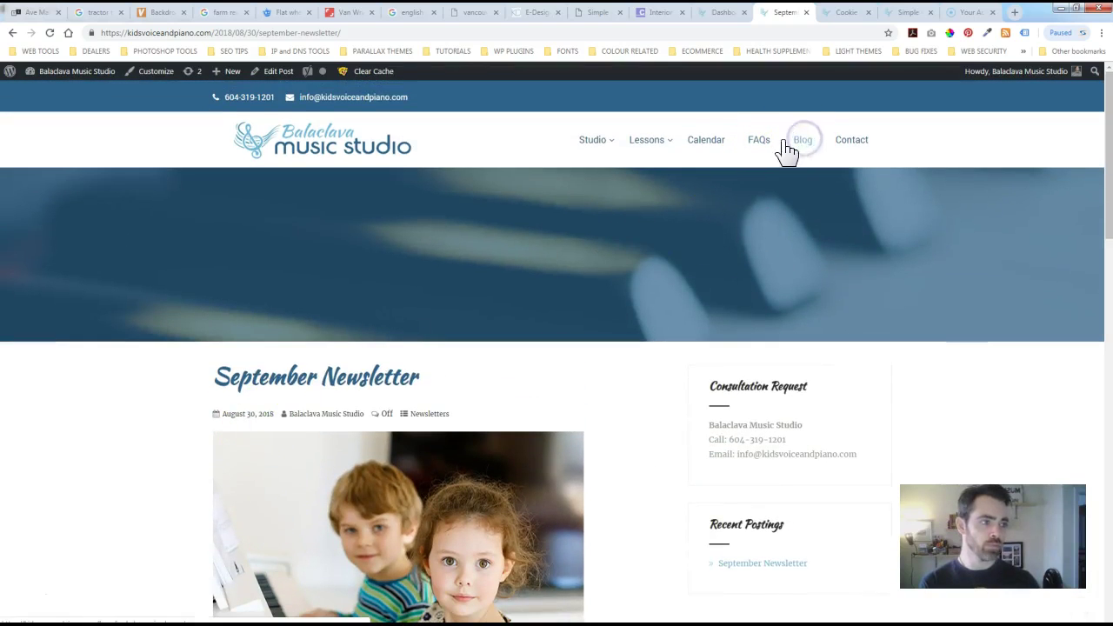
- Return to the WordPress admin and open the All Posts list from the Posts menu
click(722, 13)
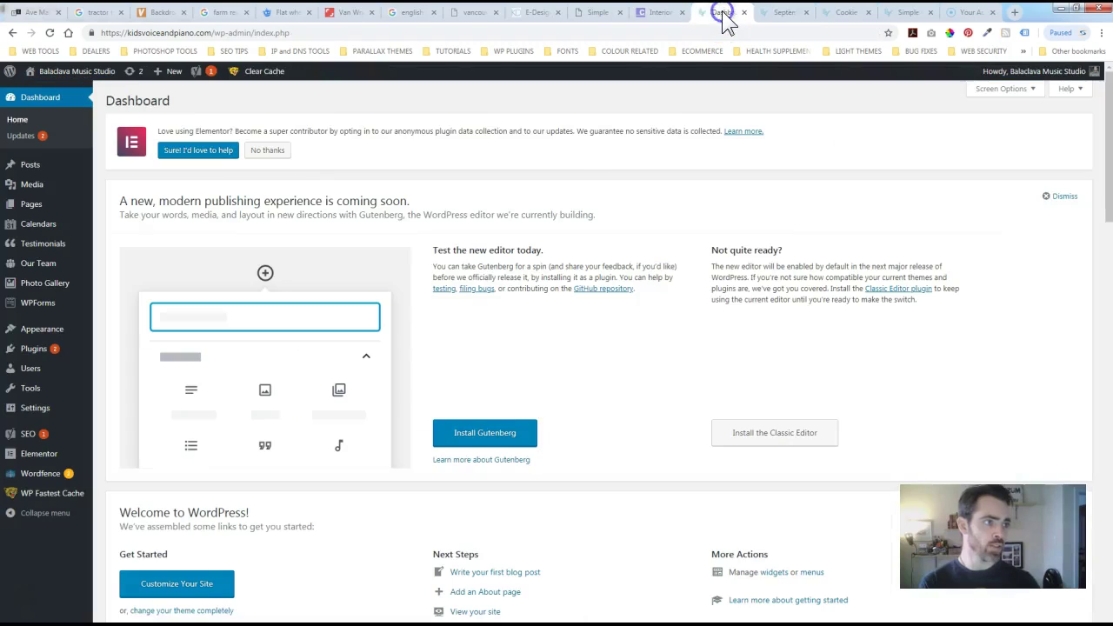
click(272, 98)
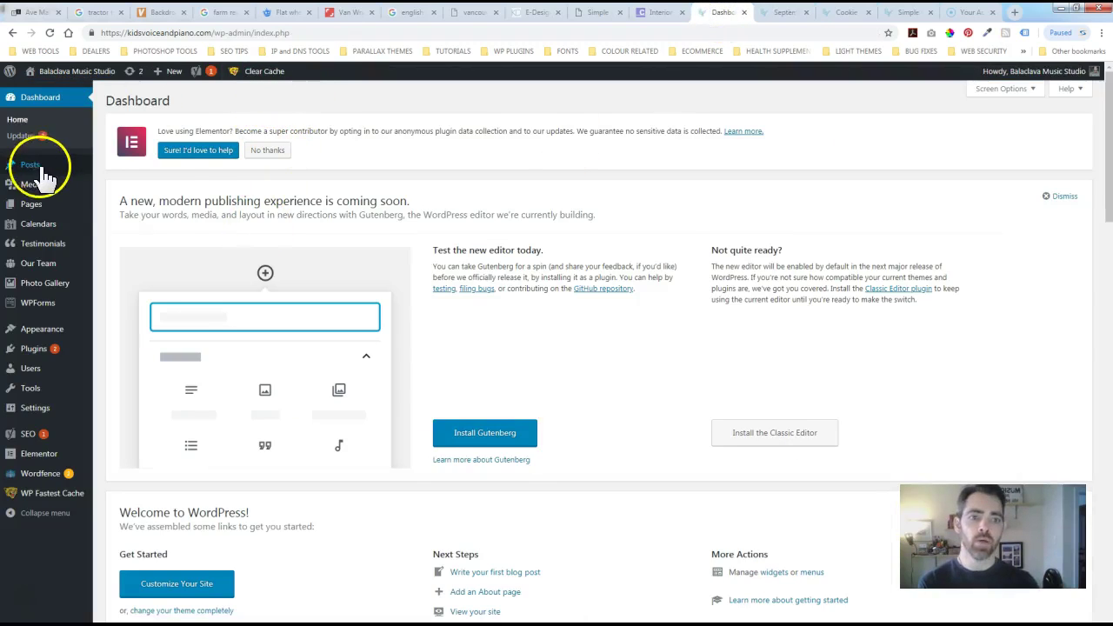
mouse_move(36, 174)
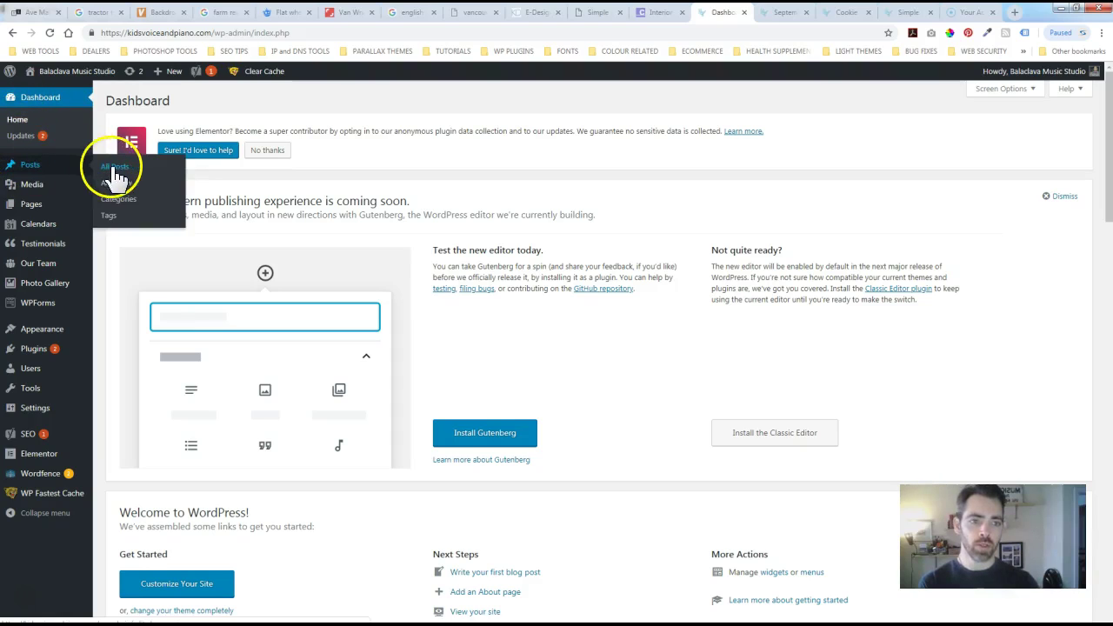
click(116, 168)
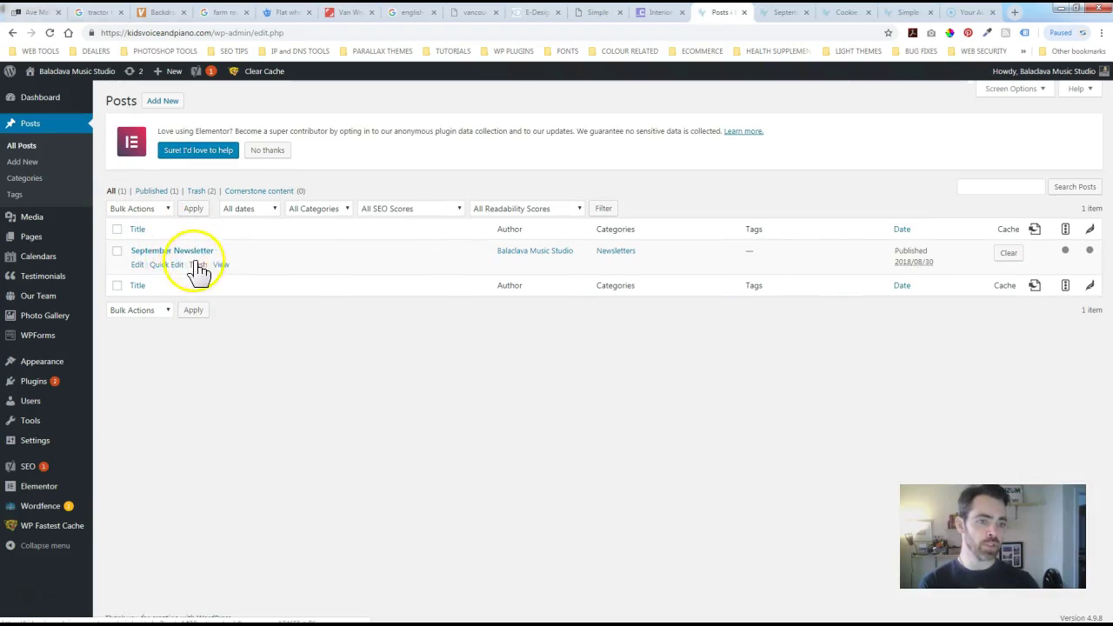
- Check the published September Newsletter on the live blog, then go back to the admin posts list
click(783, 14)
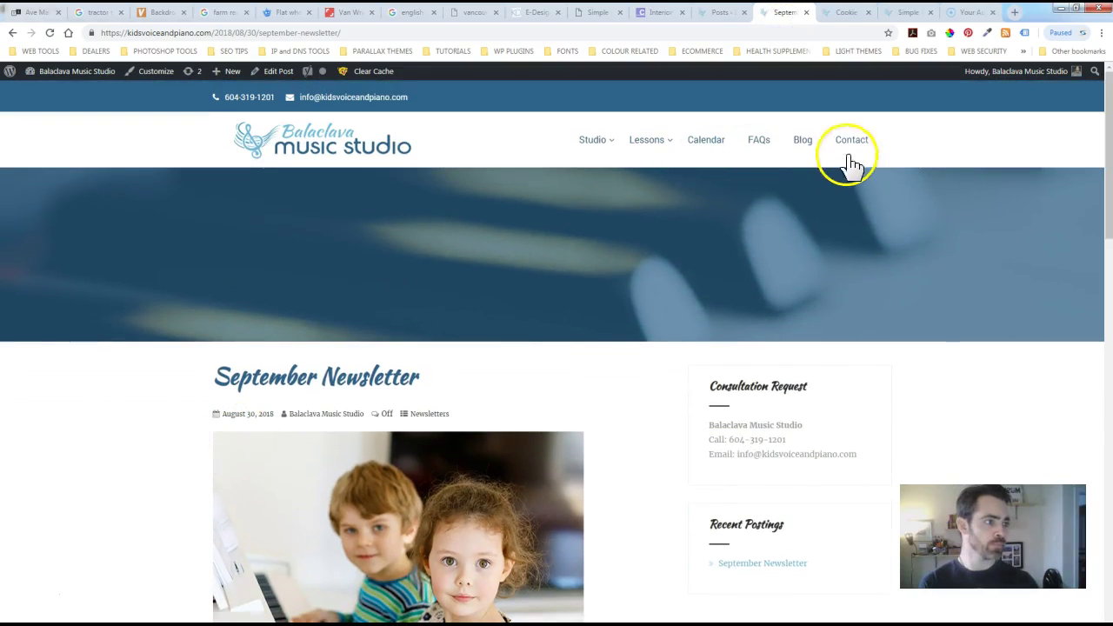
click(802, 142)
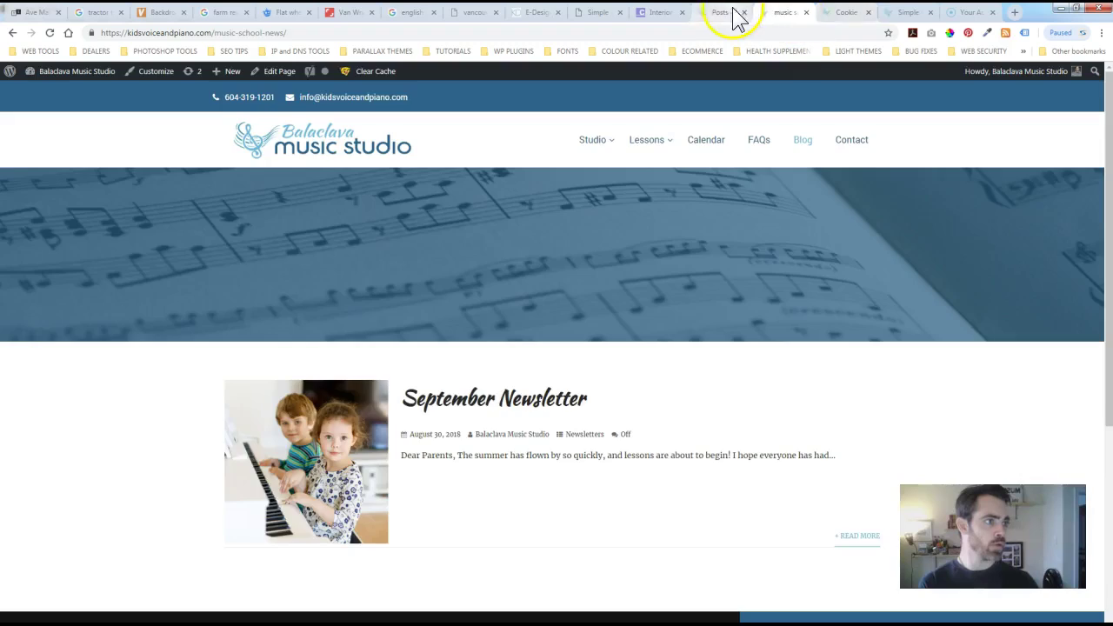
click(722, 13)
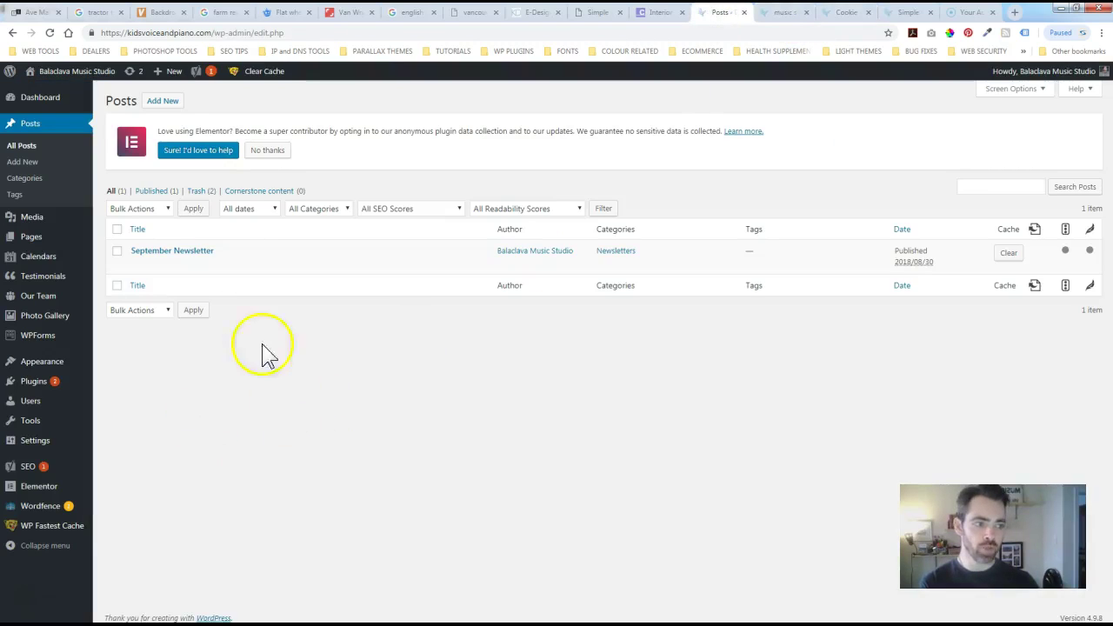
click(174, 104)
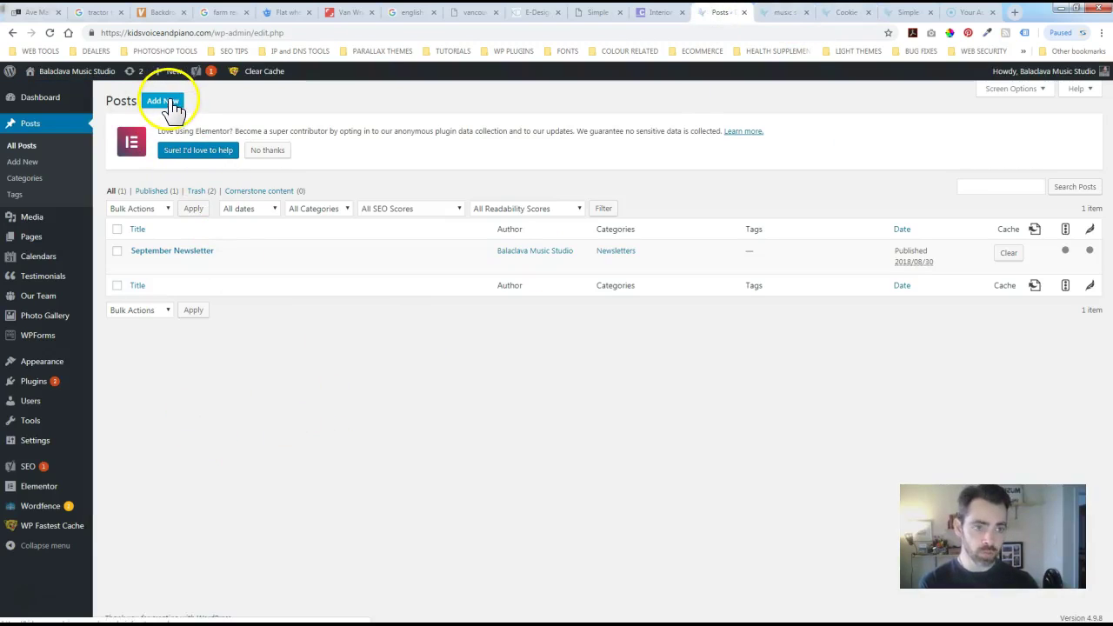
- Add a new post titled 'Descriptive Title' and place the caret in its empty body
click(30, 163)
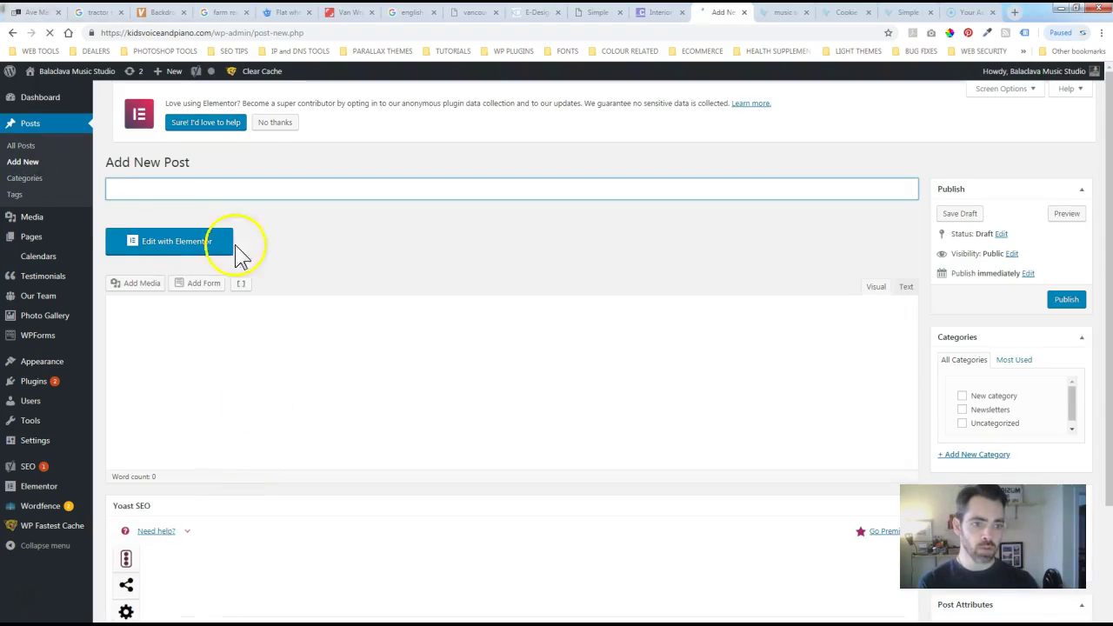
click(139, 192)
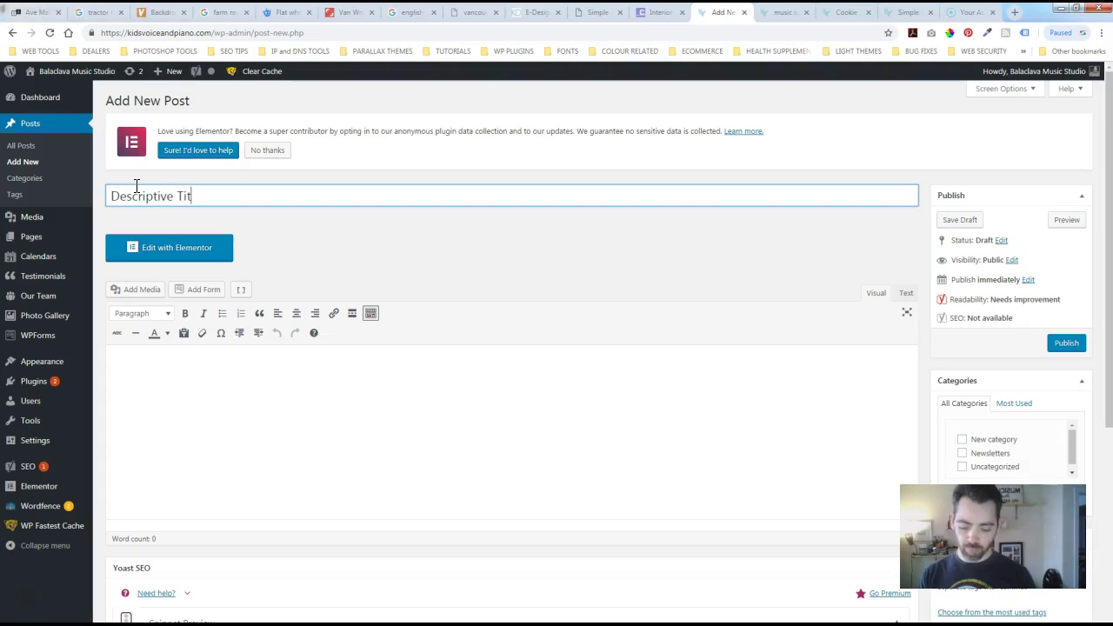
click(197, 386)
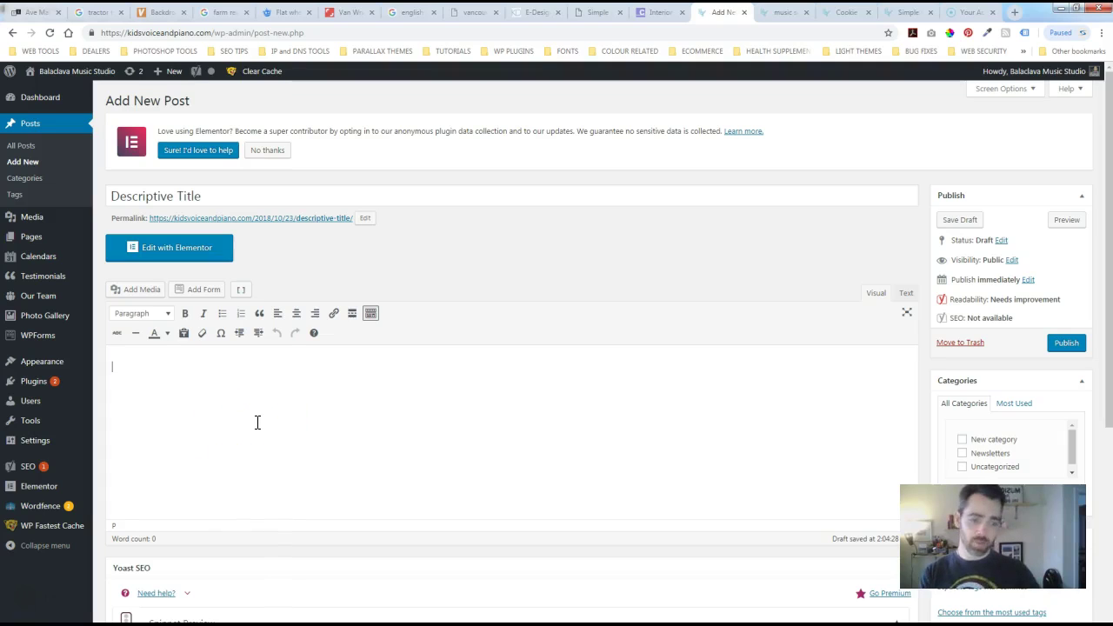
click(246, 397)
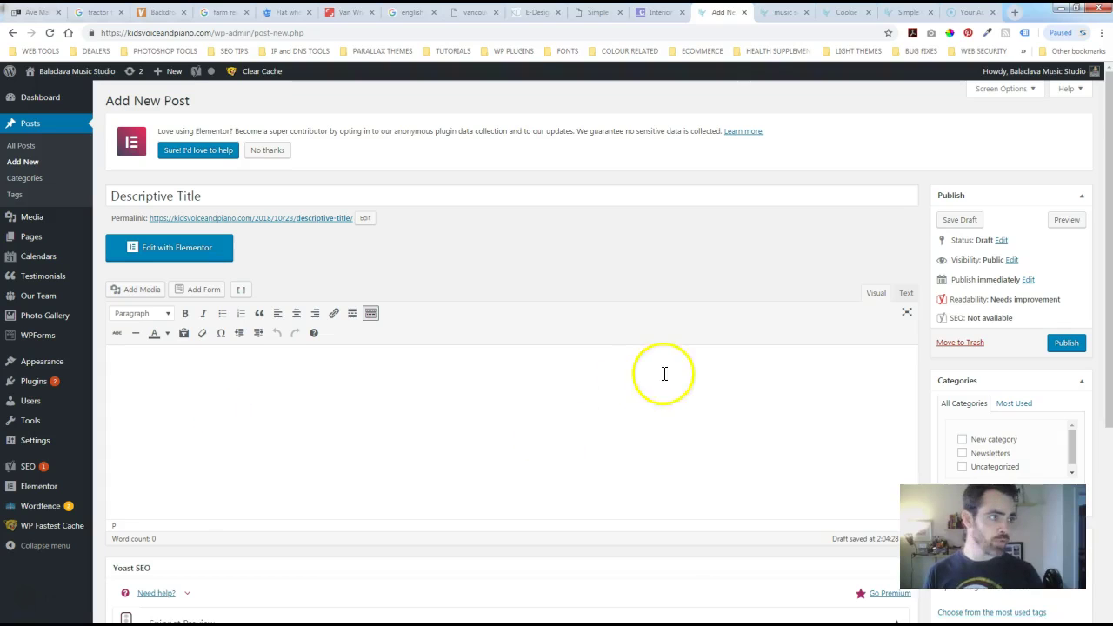
click(778, 13)
scroll(199, 415, down, 1)
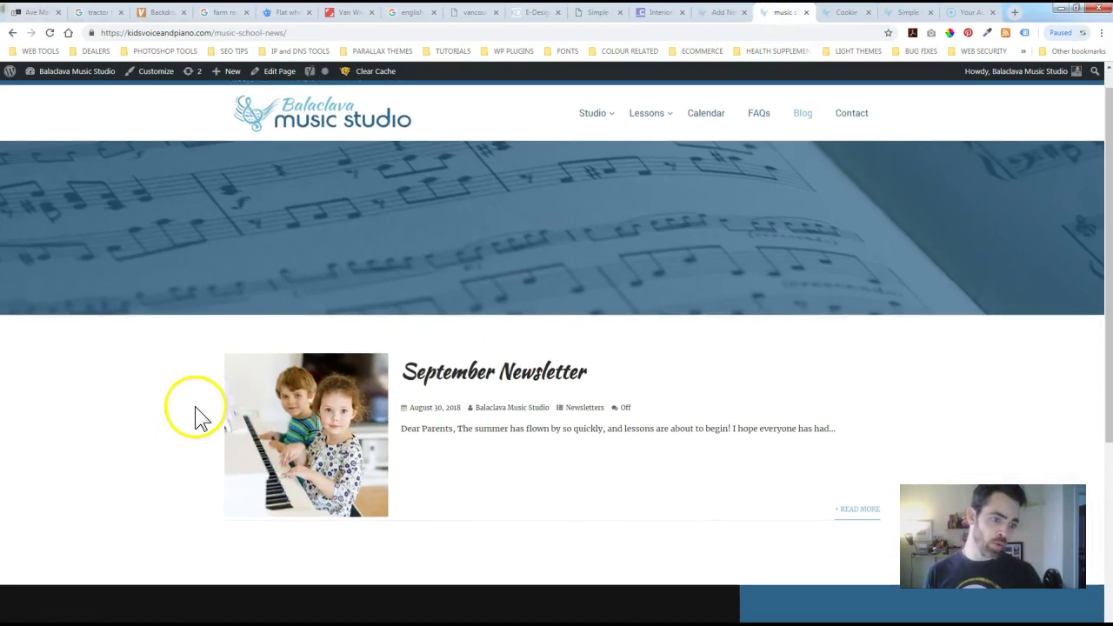
scroll(420, 474, up, 1)
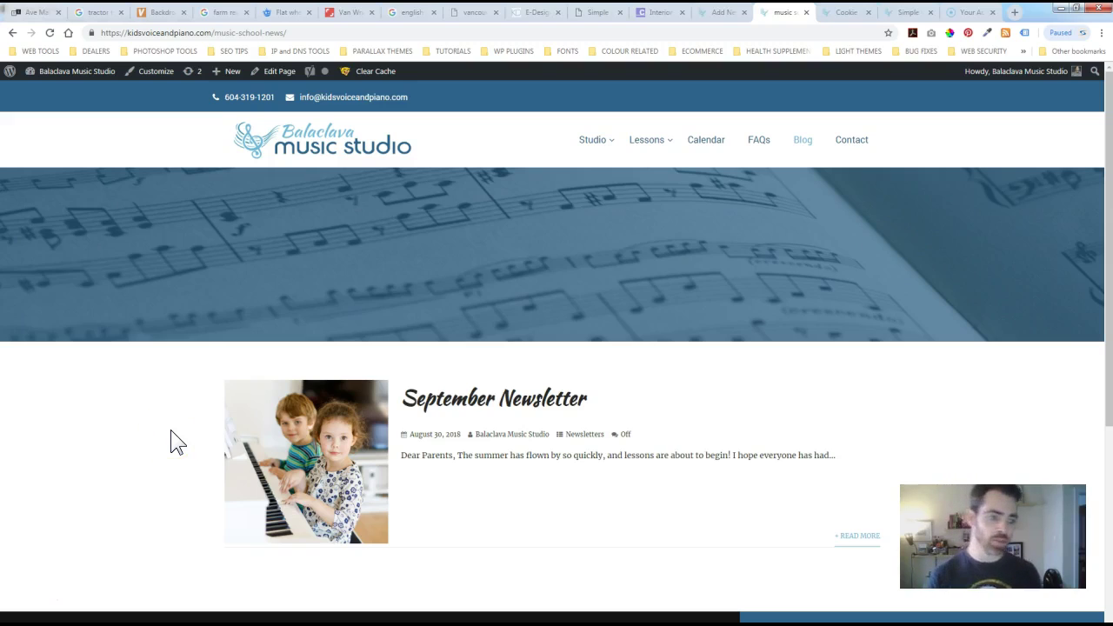
click(724, 13)
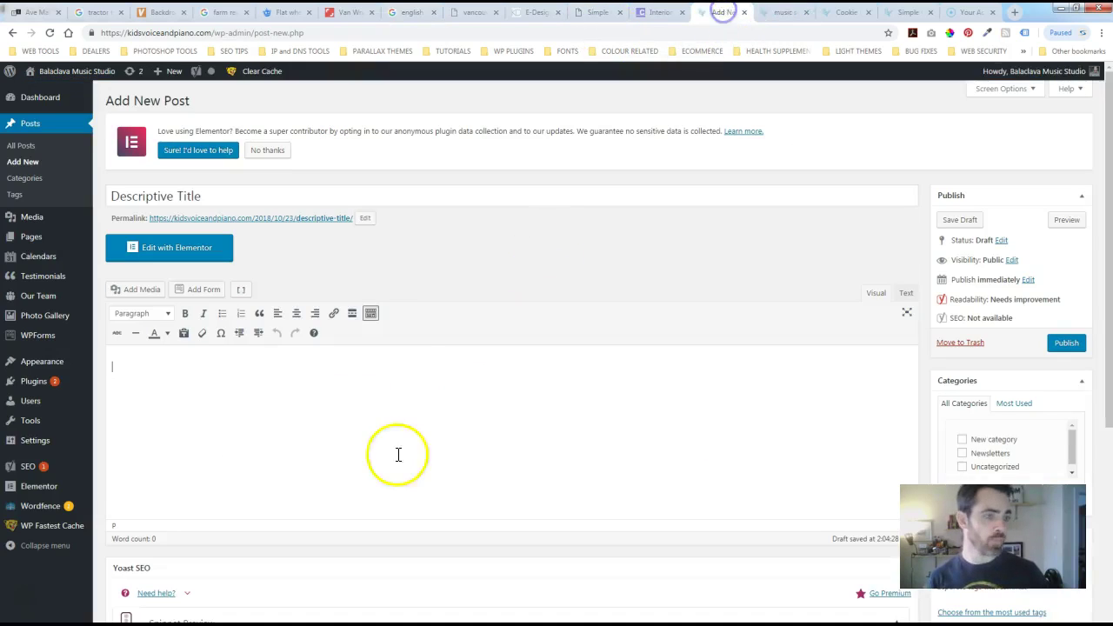
- Make the first body line a 'Heading 1' heading, fixing the stray capital E, and add 'Introductory paragraph'
click(219, 383)
click(171, 318)
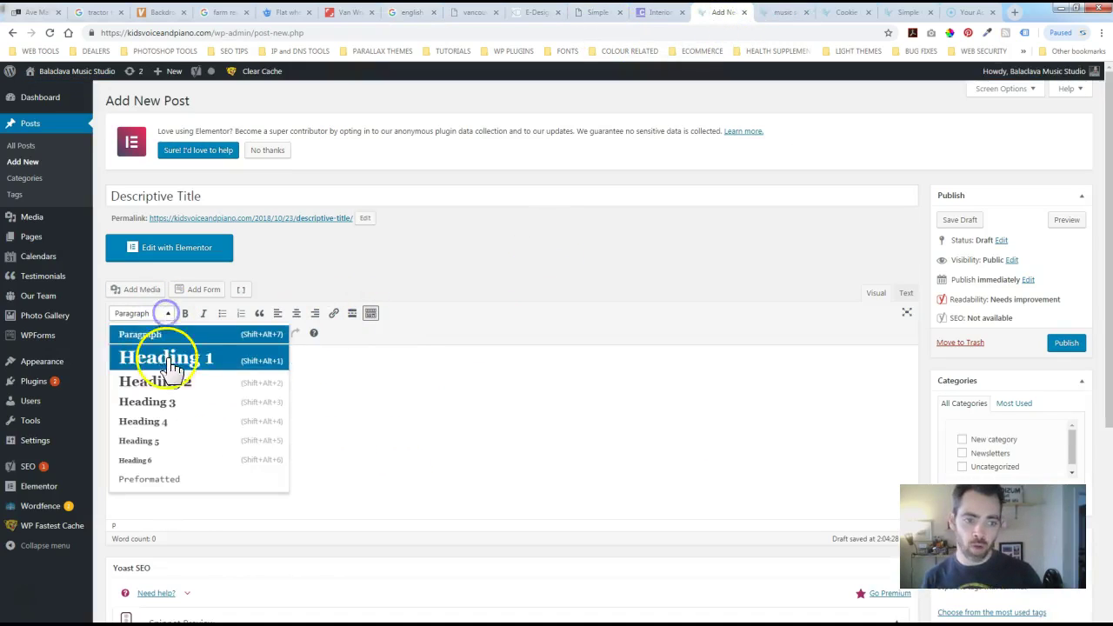
click(170, 356)
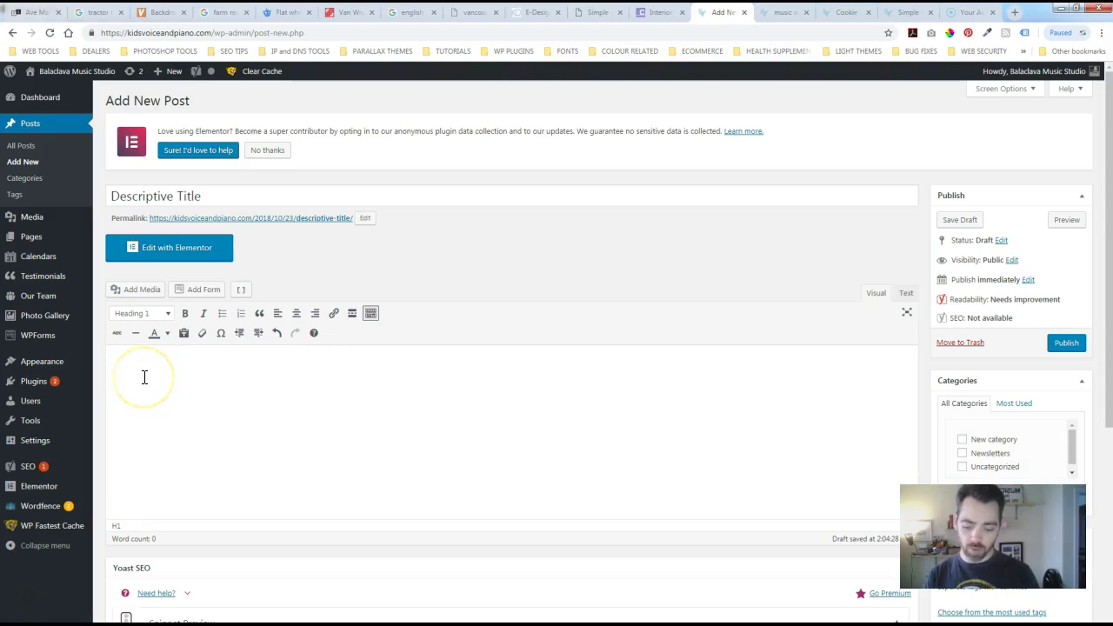
text(HEading 1)
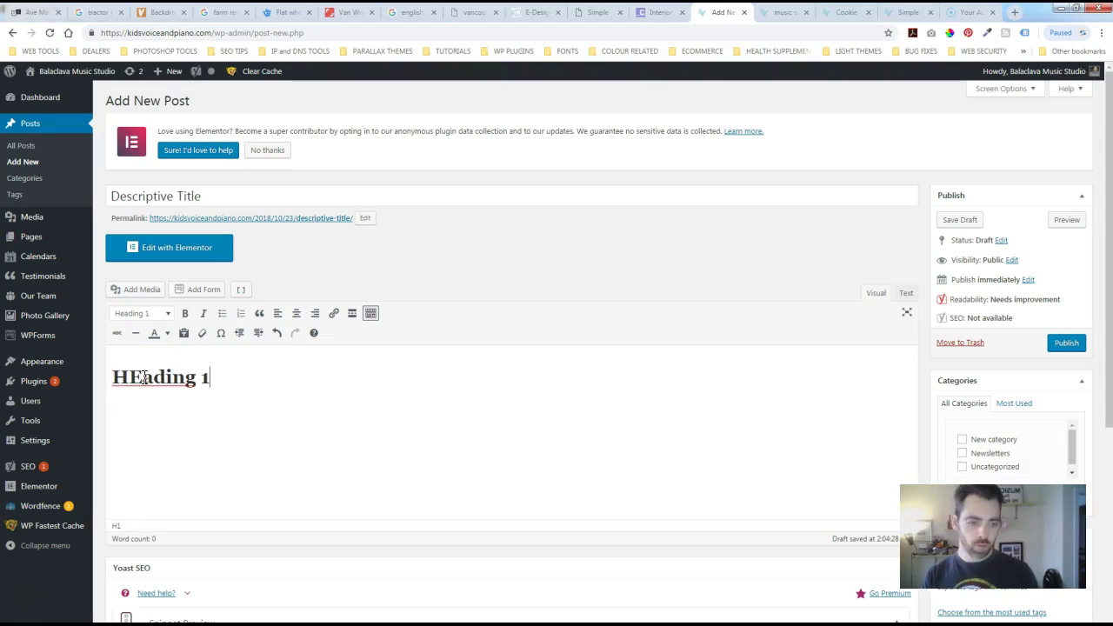
click(145, 379)
key(BackSpace)
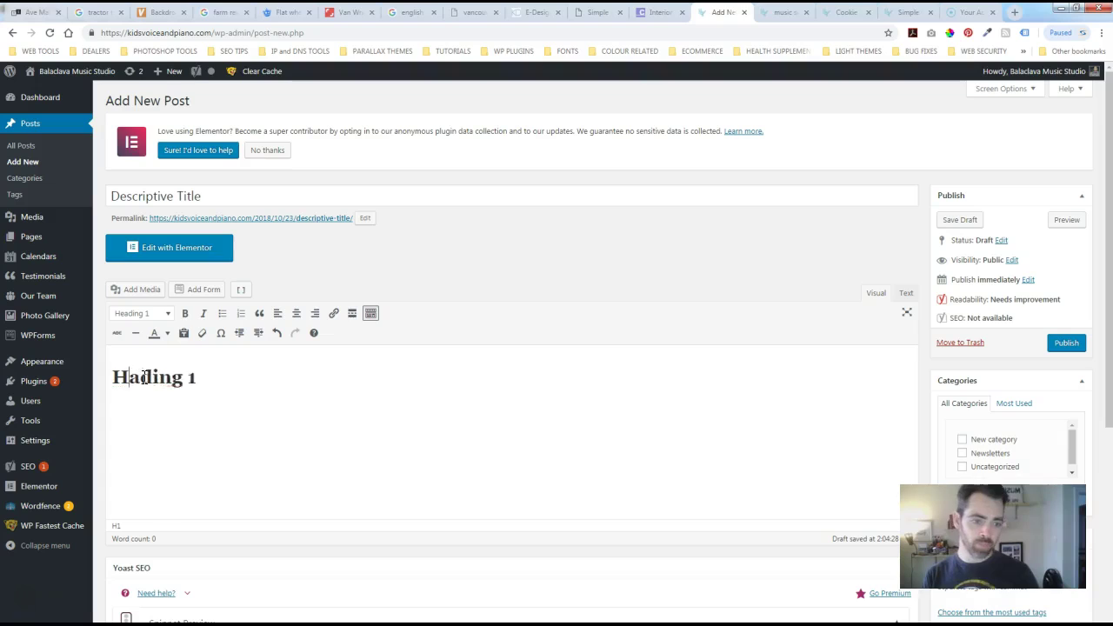
text(e)
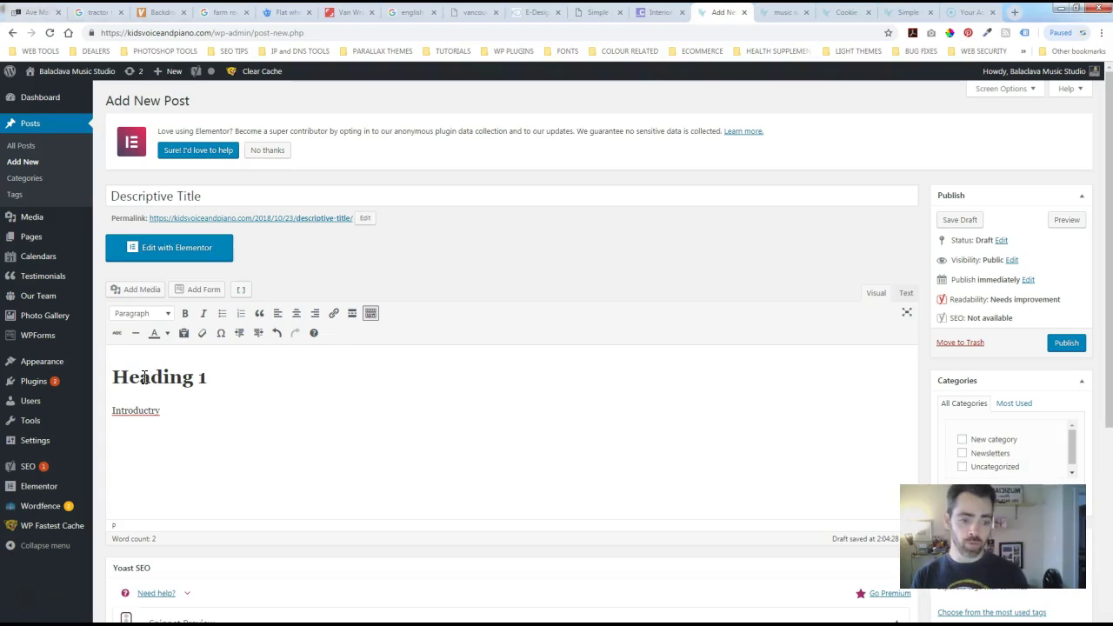
text(ory paragraph)
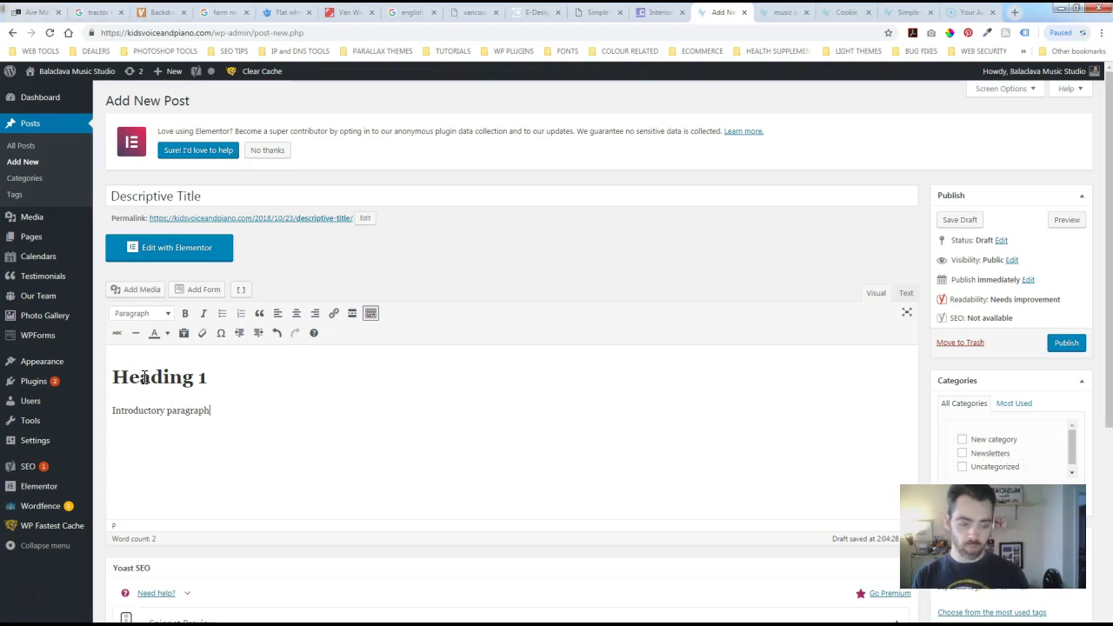
- Add a 'Heading 2' level-2 heading followed by a 'Paragraph 2' line
click(169, 316)
click(178, 383)
click(120, 439)
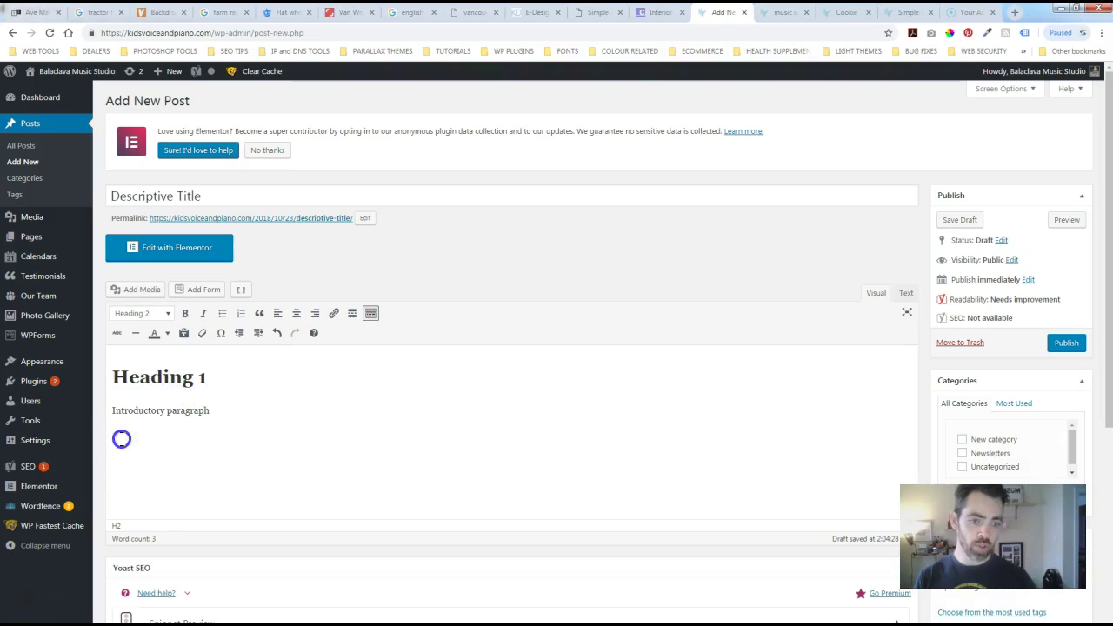
text(Heading 2)
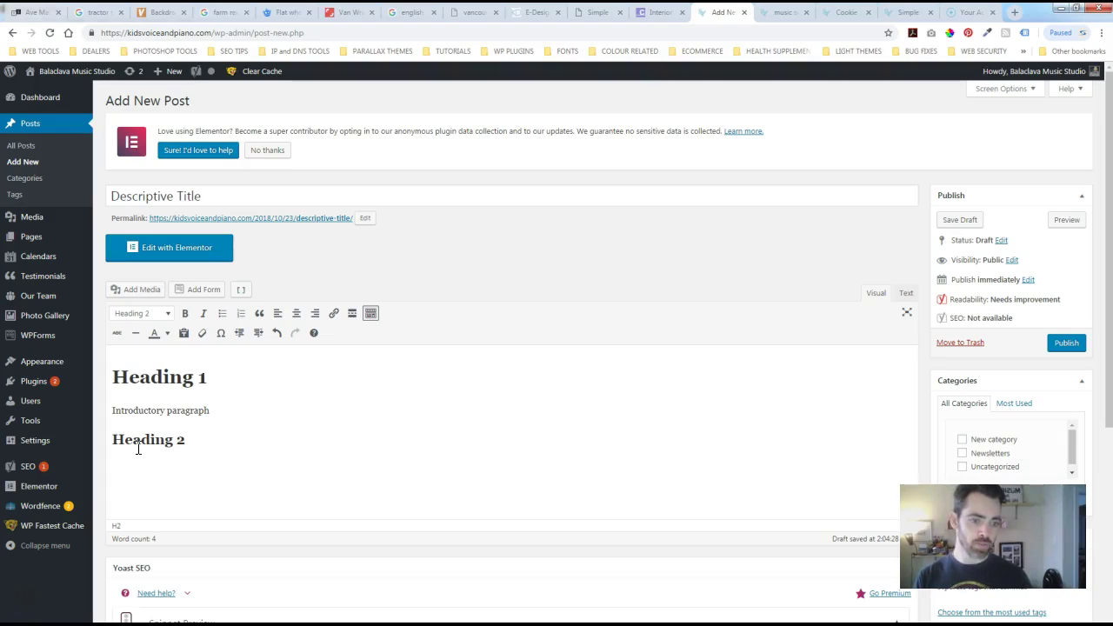
key(Return)
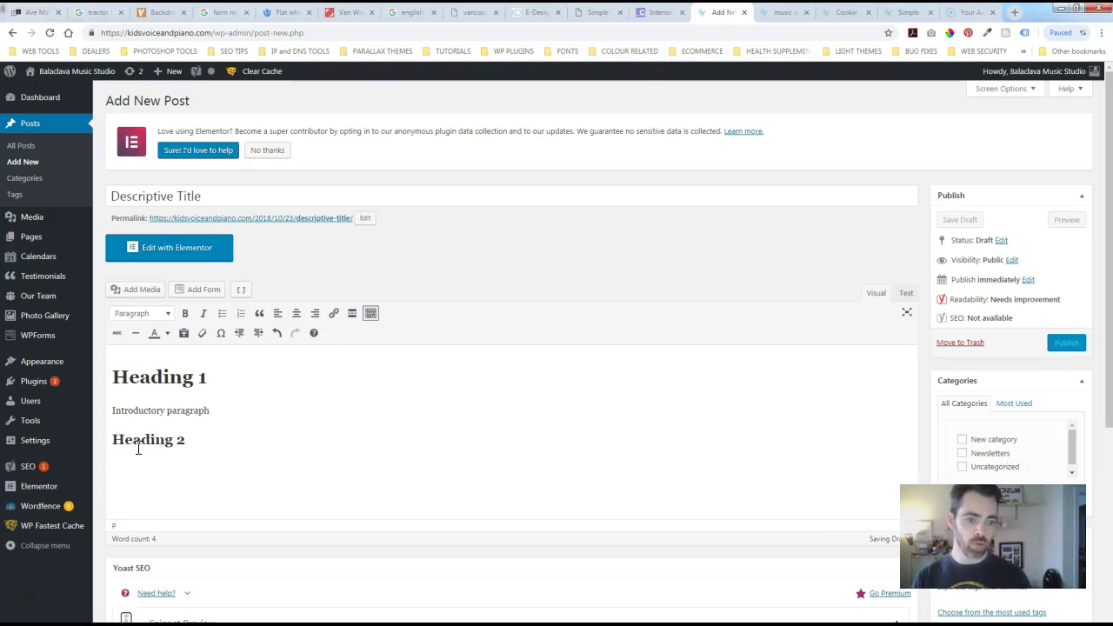
click(124, 457)
click(117, 467)
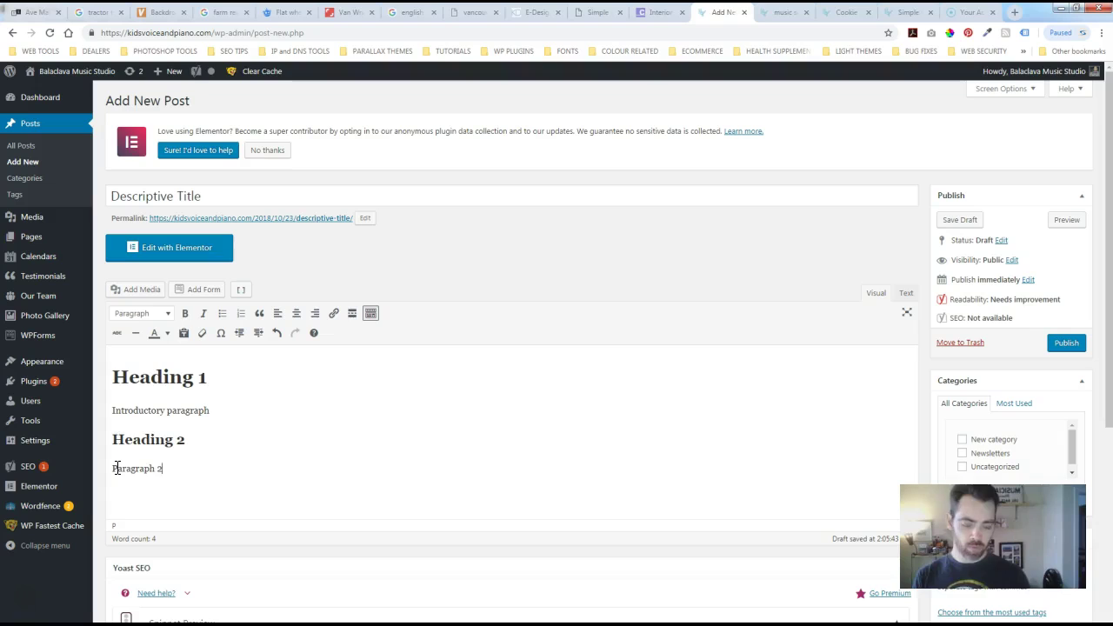
click(174, 467)
- Add a 'Heading 3' line formatted as a level-3 heading, followed by a 'Paragraph' line
key(Return)
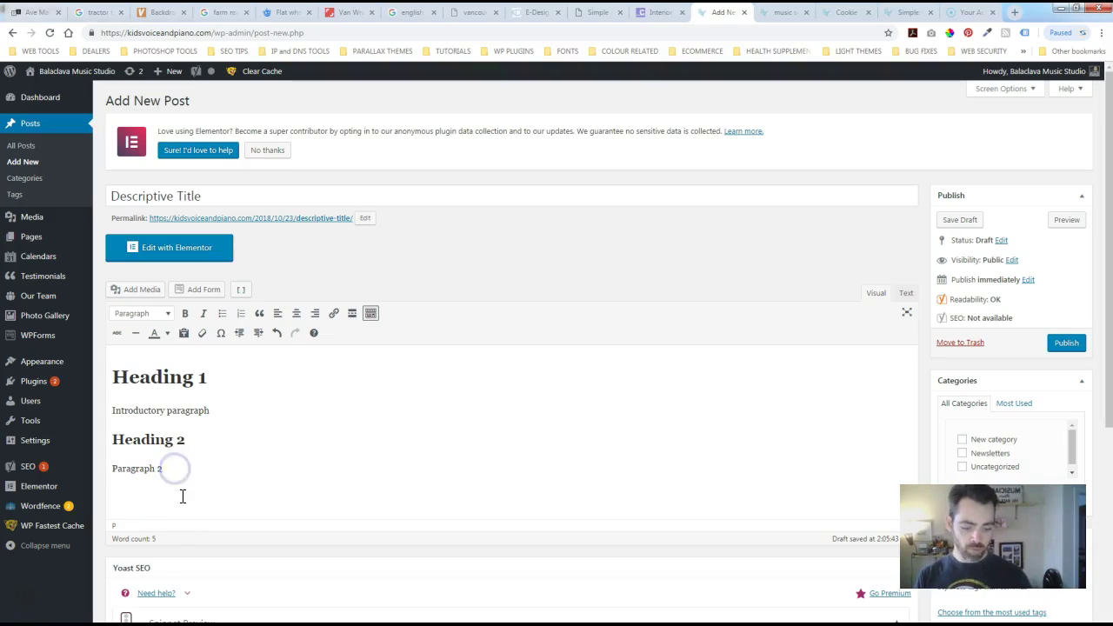
text(HEading)
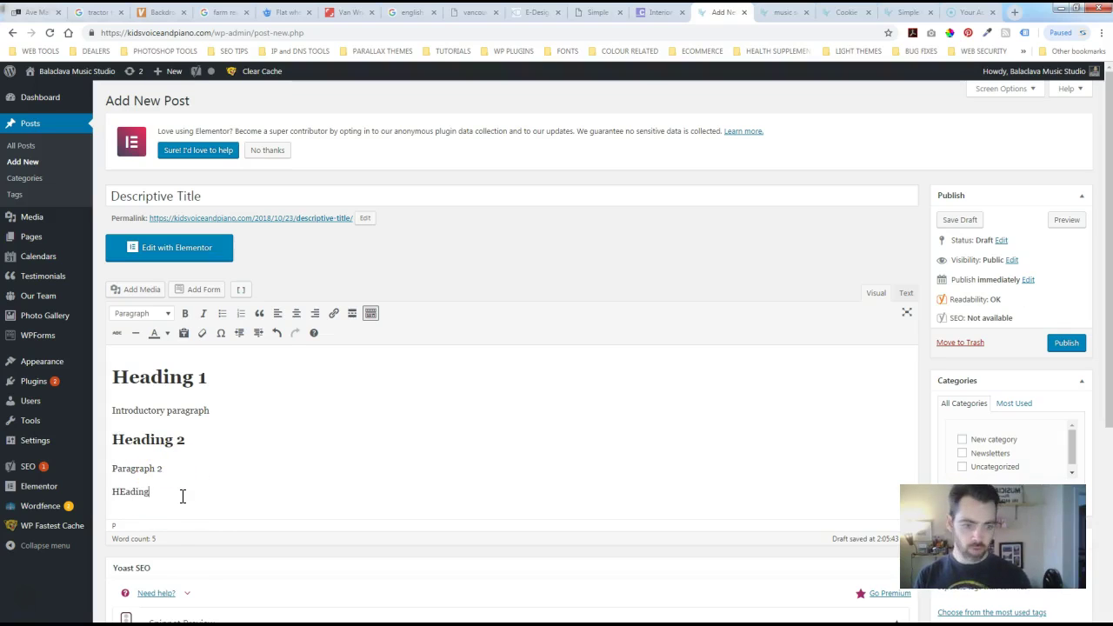
click(119, 507)
text(3)
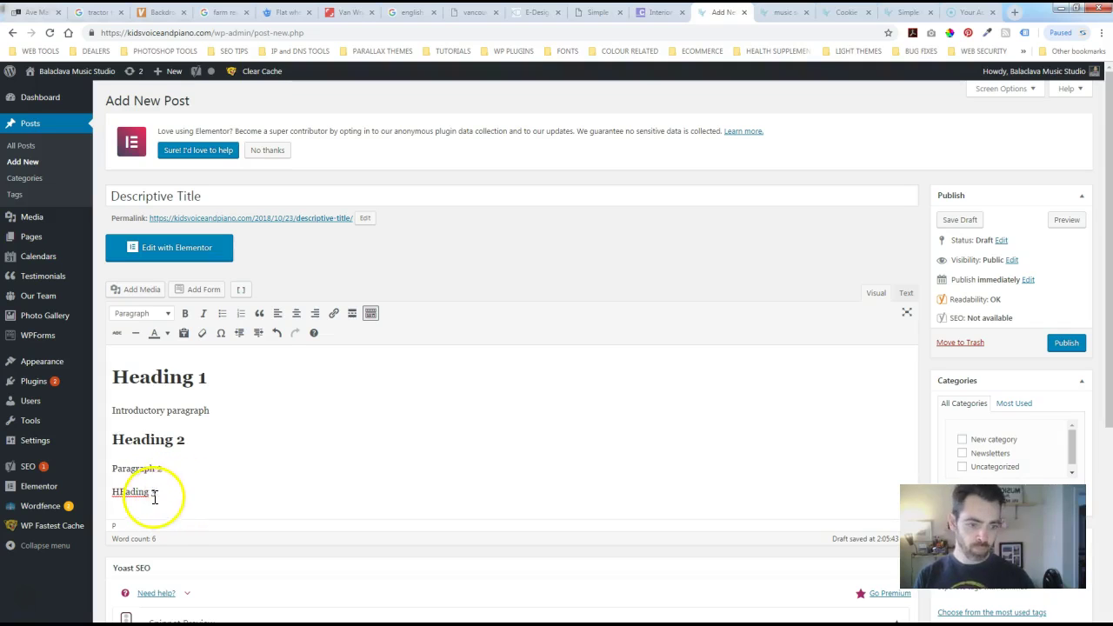
drag(155, 497, 94, 497)
click(161, 315)
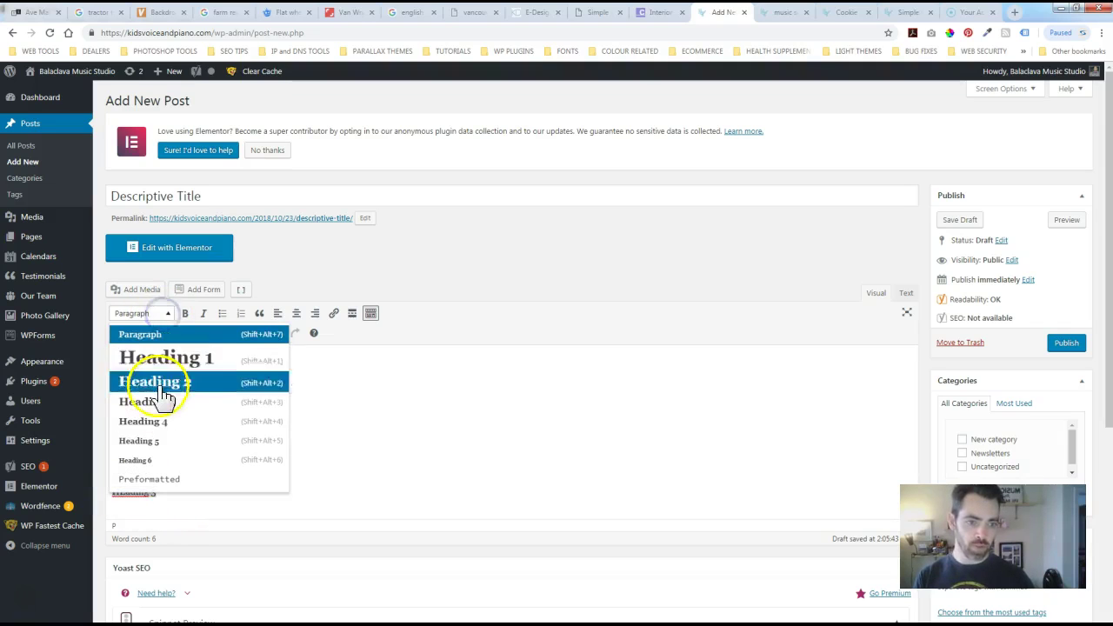
click(162, 402)
click(129, 494)
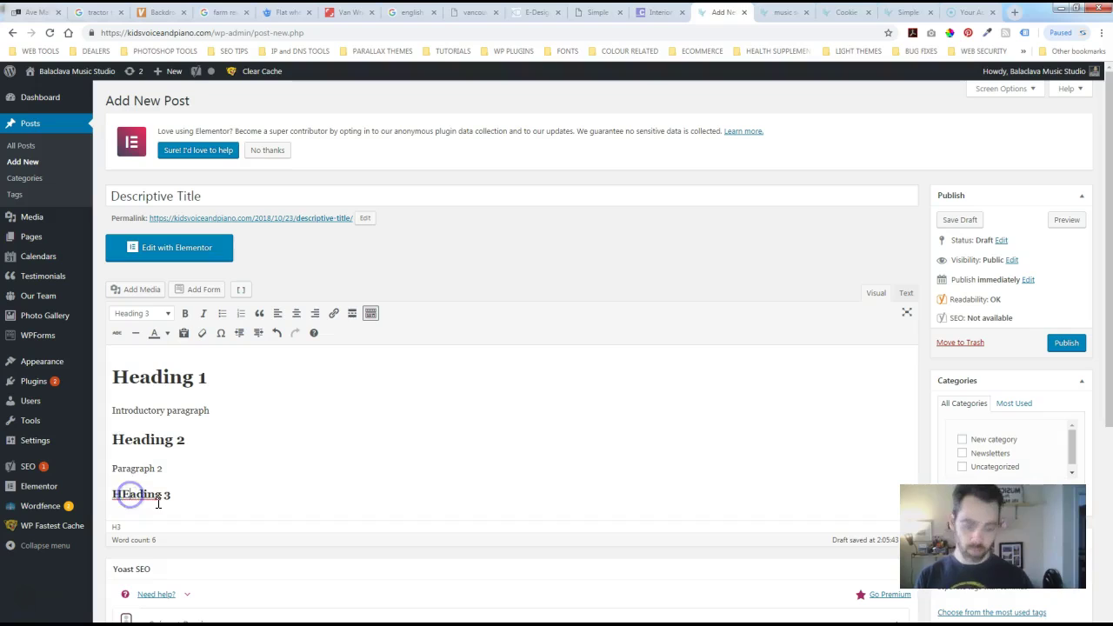
click(175, 497)
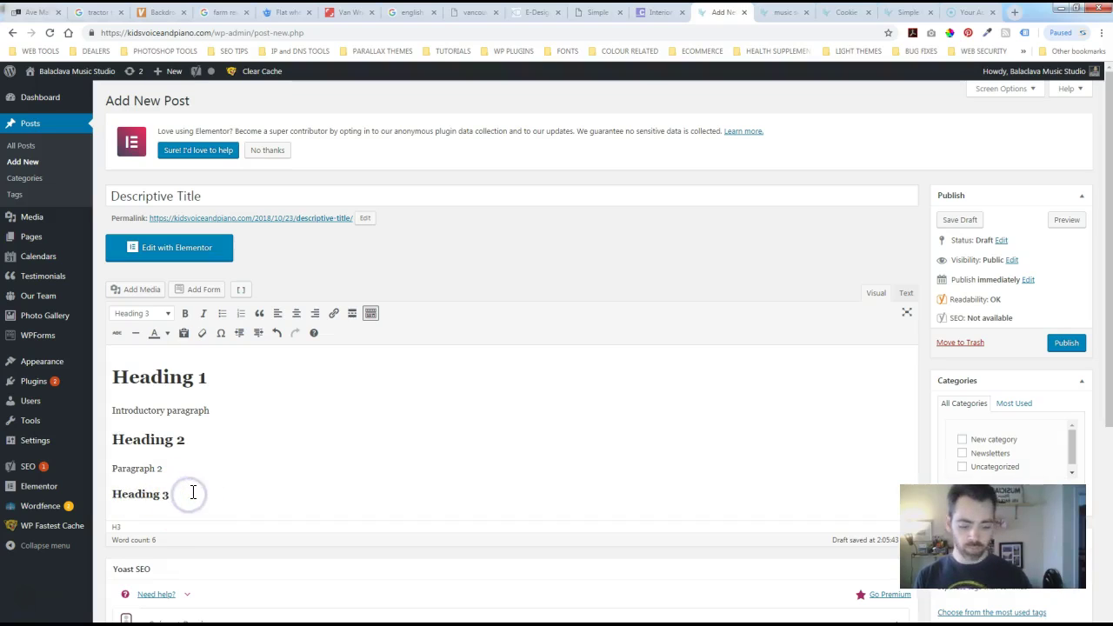
key(Return)
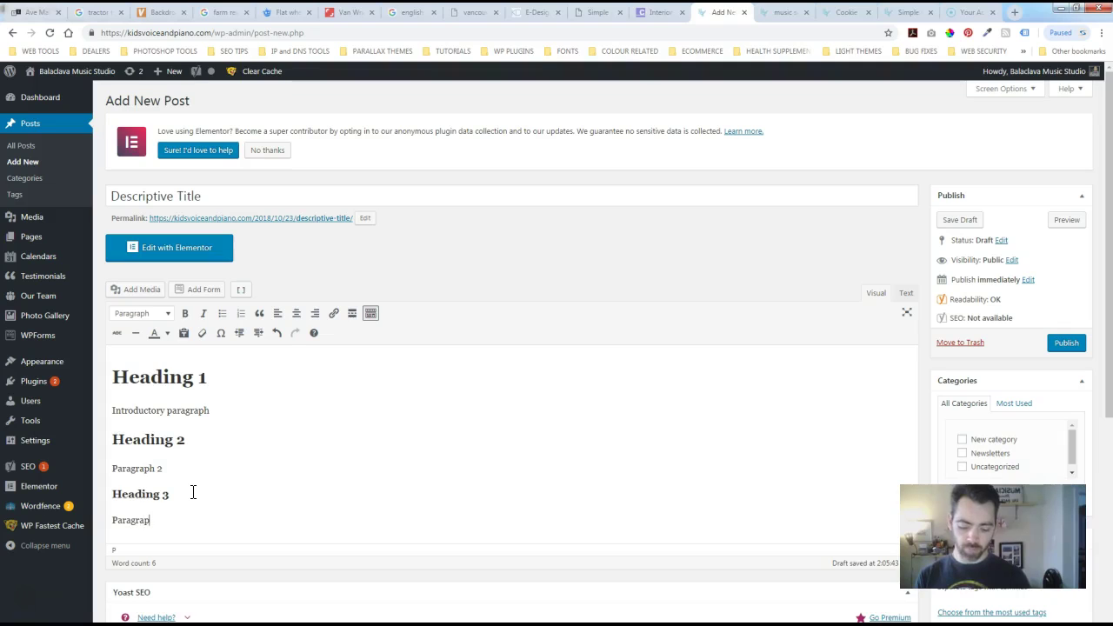
key(Return)
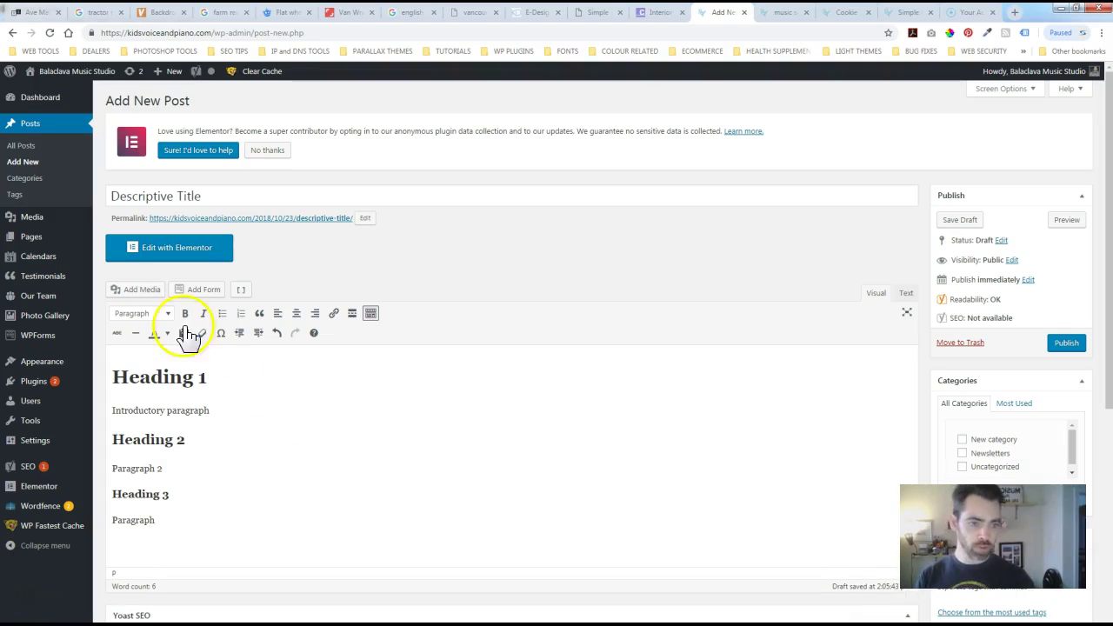
- Add a bulleted list with items 'List 1' and 'List 2' below the Paragraph line
click(224, 315)
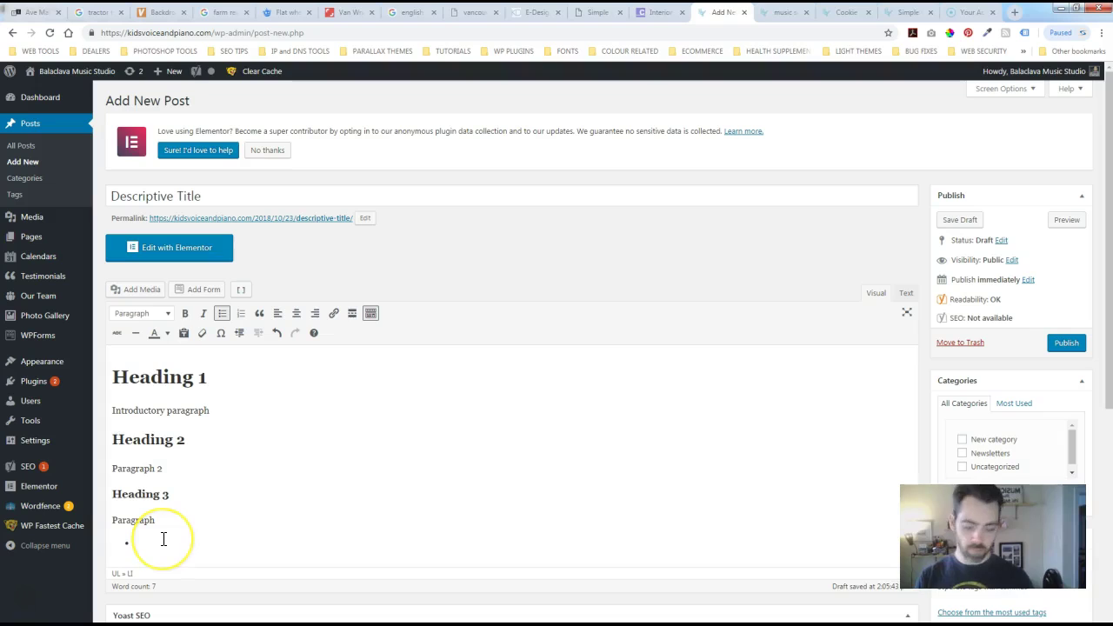
text(List 1)
key(Return)
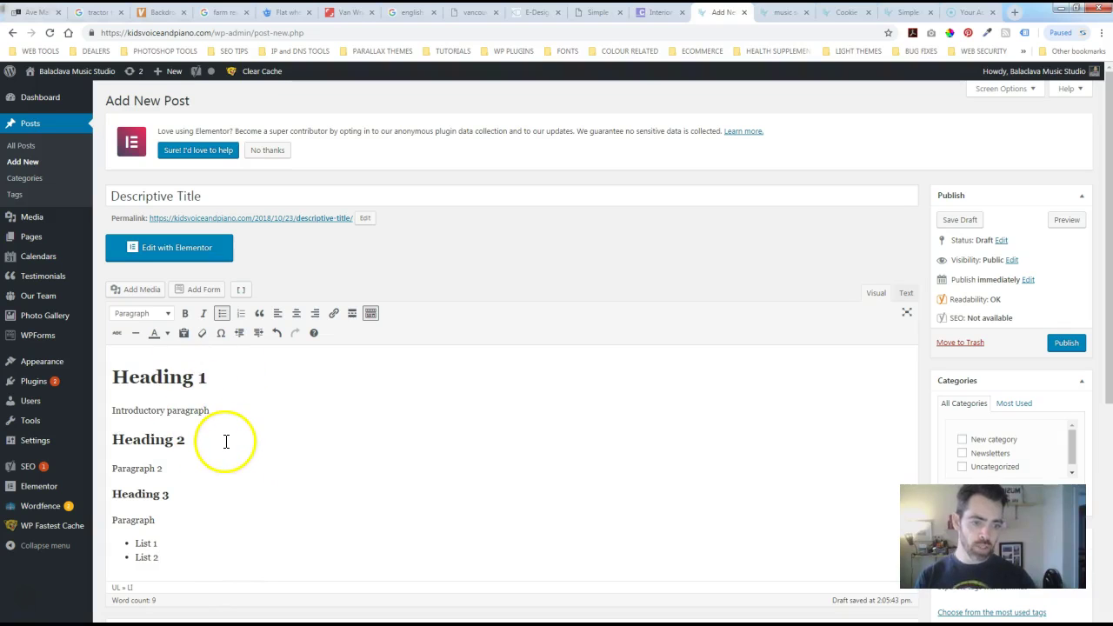
scroll(417, 461, down, 1)
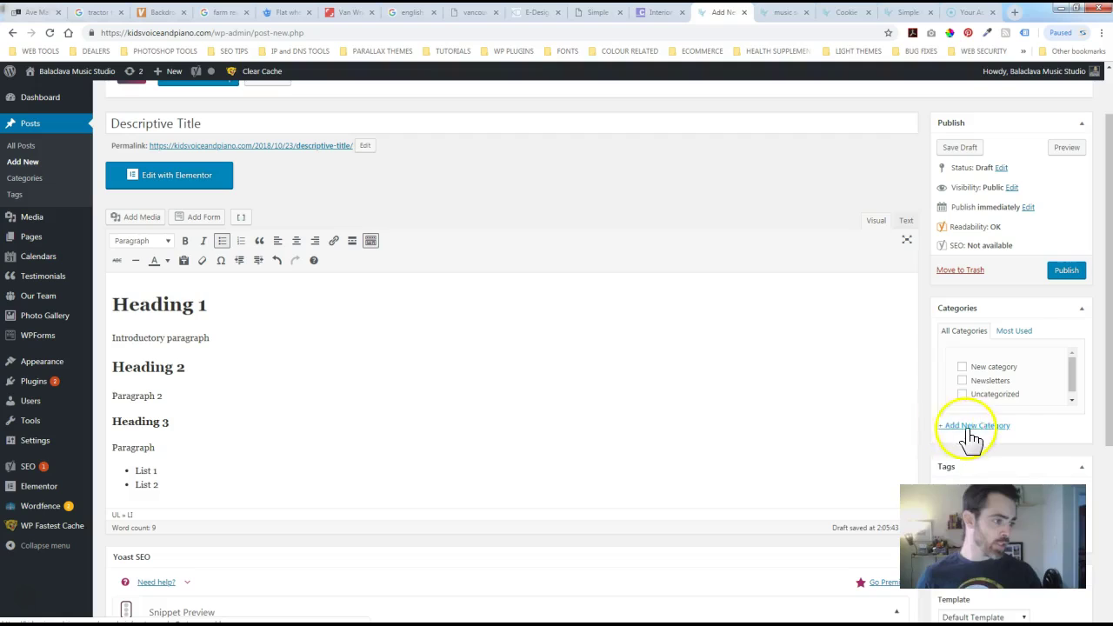
- Create the category 'New Cat 3' and tick both New Cat 3 and Newsletters for the post
click(965, 426)
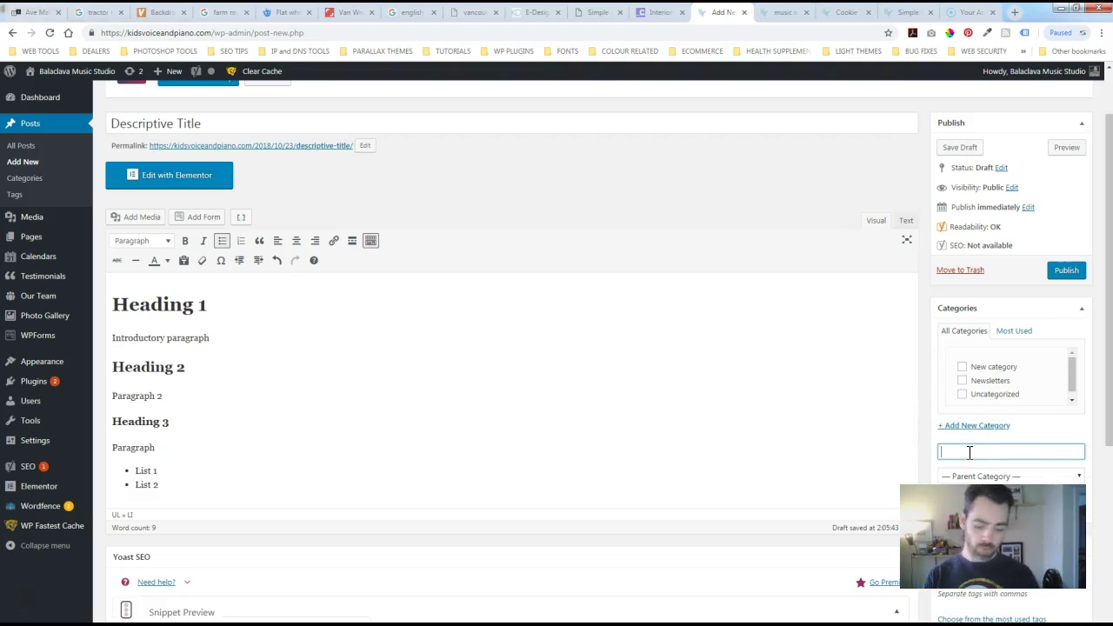
text(New Ca)
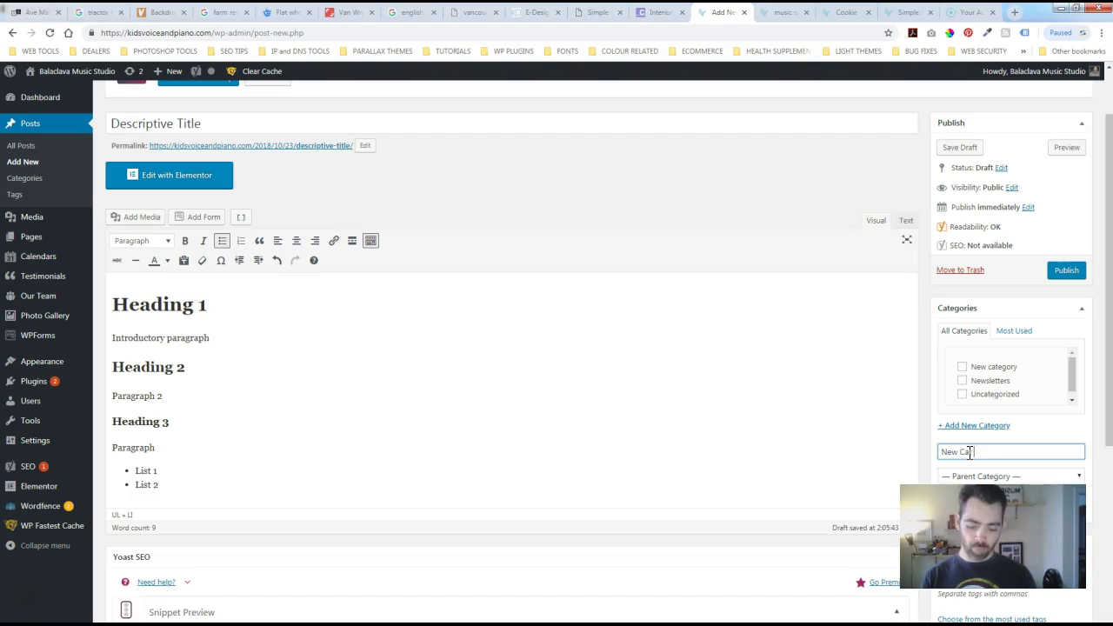
text(t 3)
scroll(957, 435, down, 1)
click(972, 442)
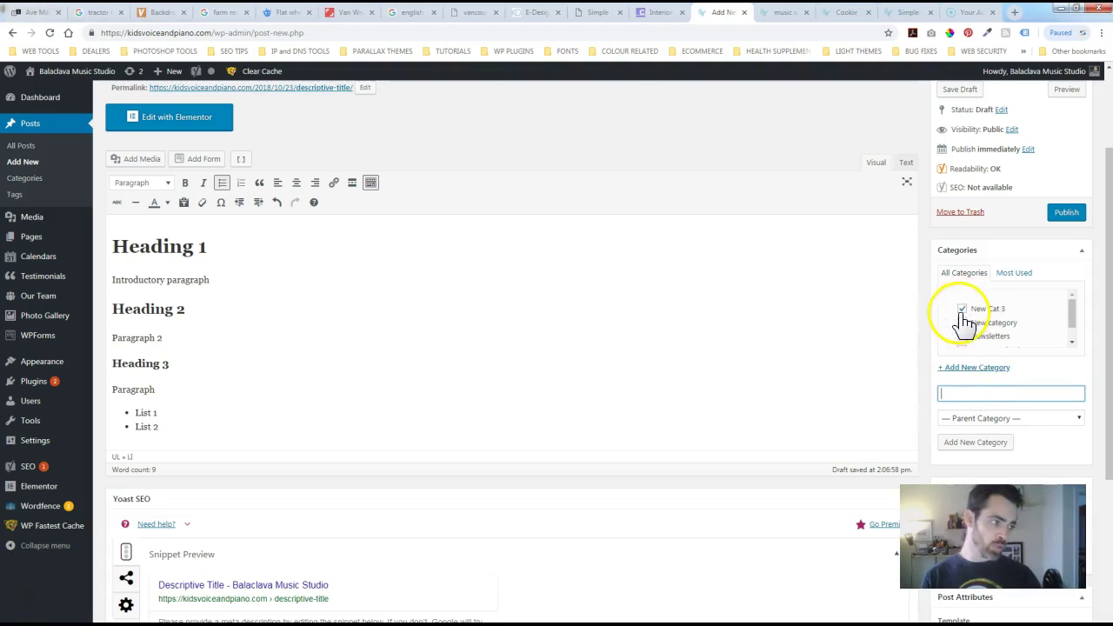
drag(1073, 314, 1074, 322)
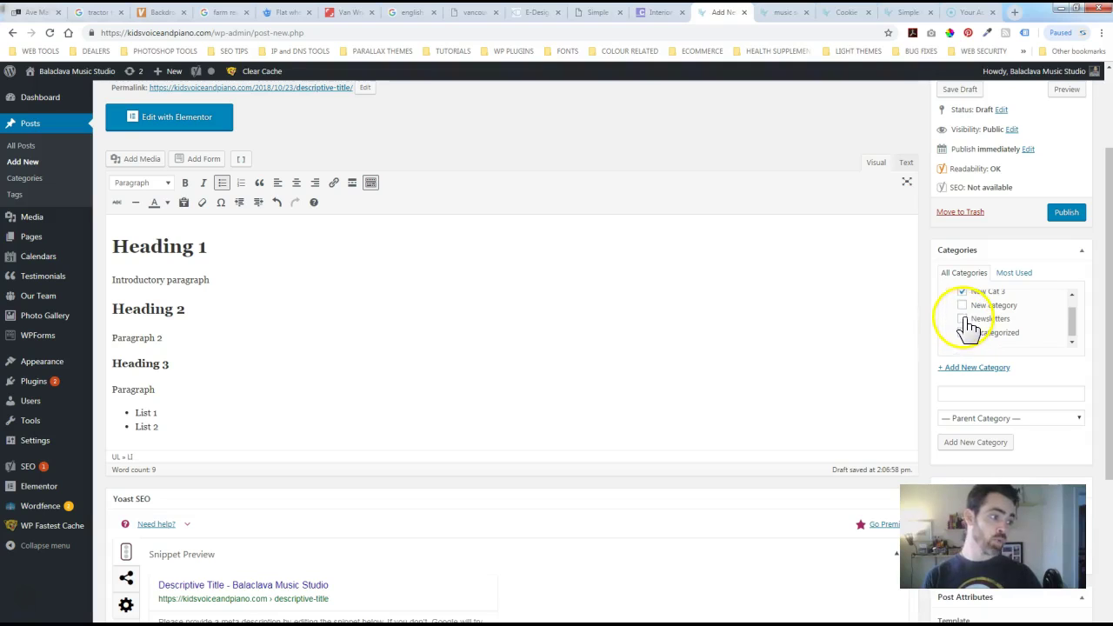
click(961, 319)
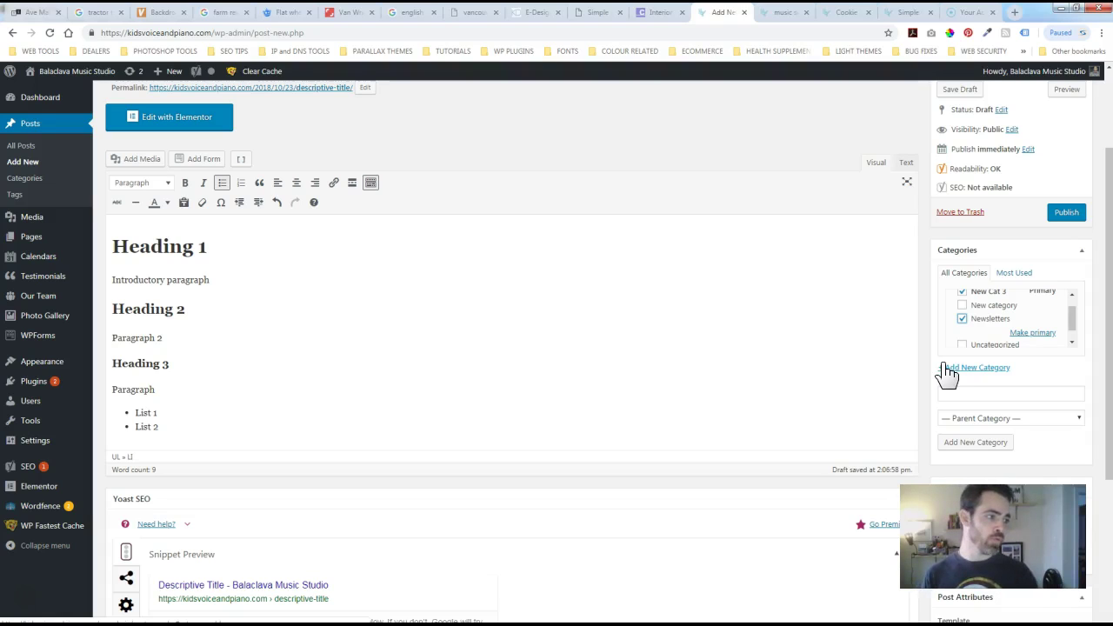
- Scroll to the Yoast SEO panel and expand the snippet editor, clicking into the meta description
scroll(926, 340, down, 3)
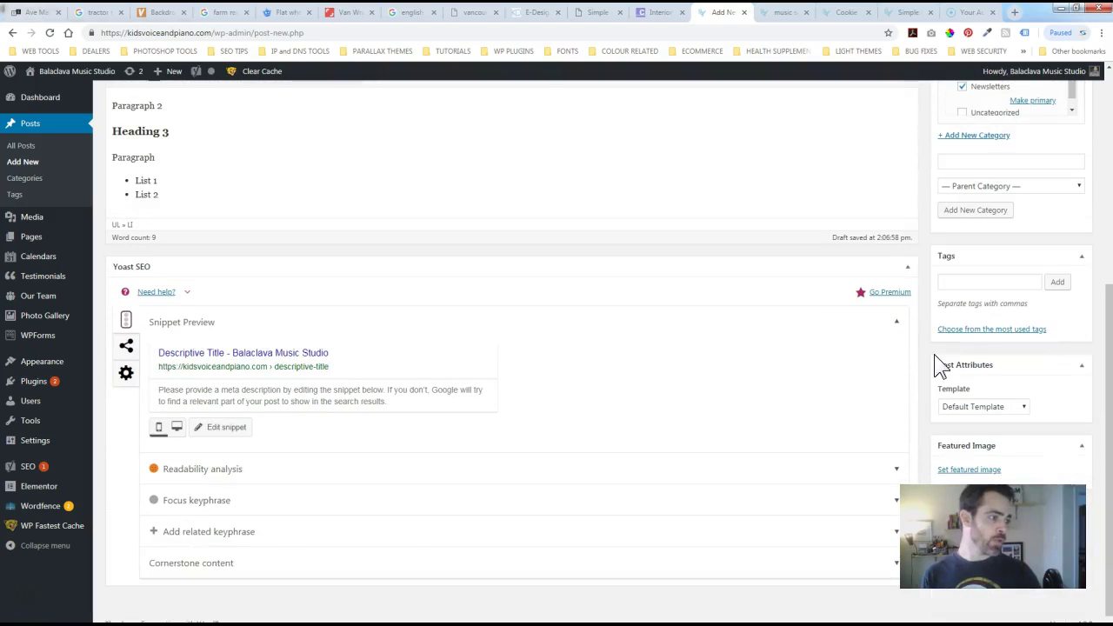
click(934, 342)
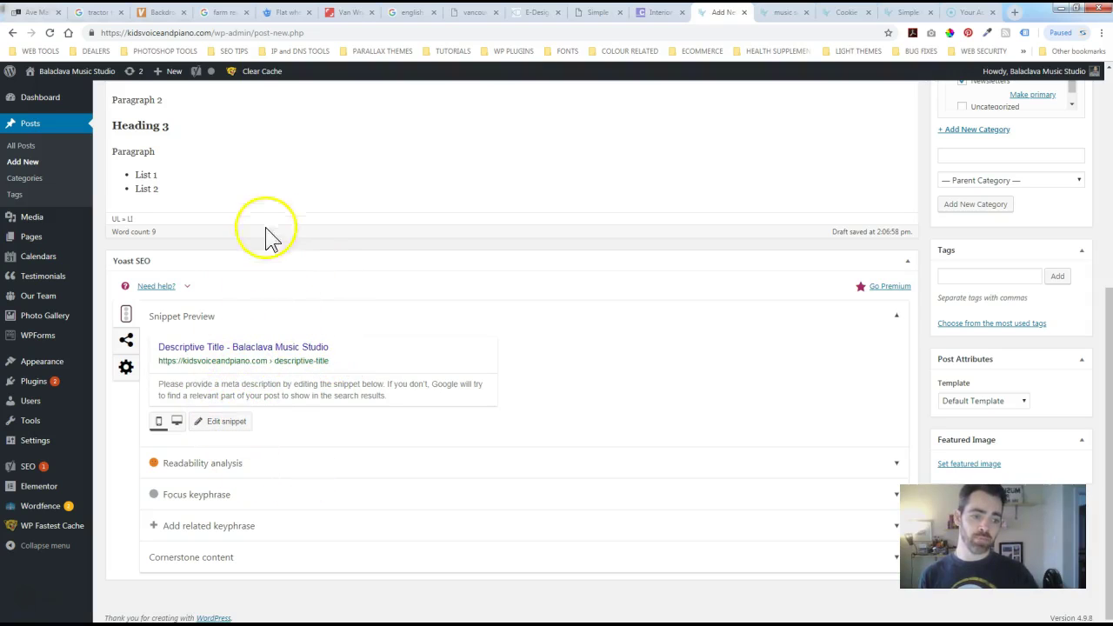
click(227, 426)
scroll(200, 513, down, 1)
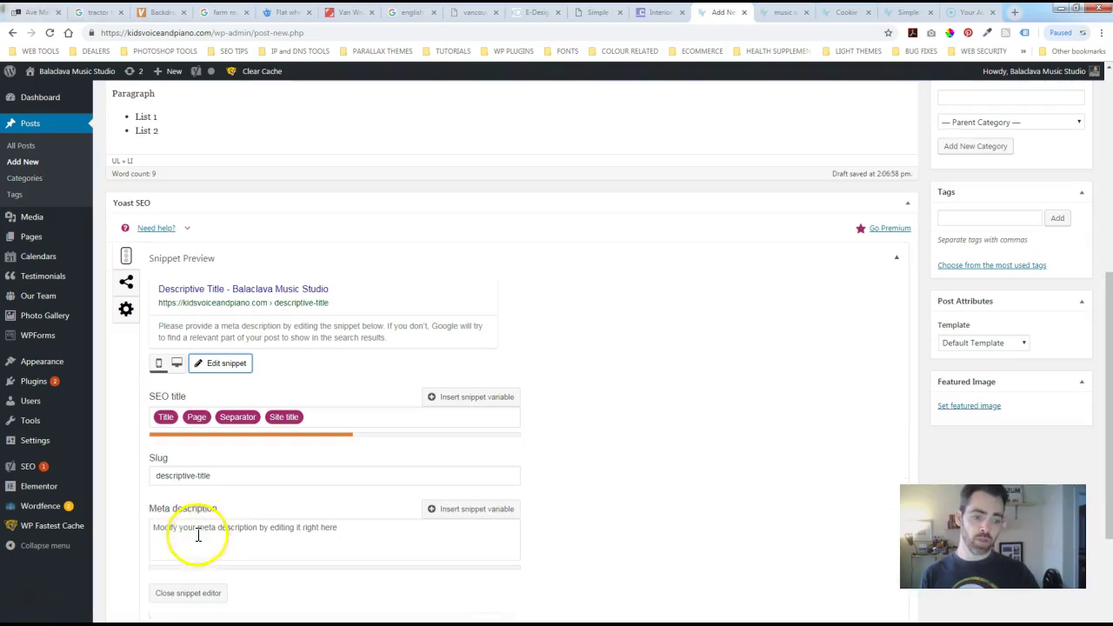
click(211, 529)
- Scroll back up and place the caret after the Paragraph line, then after 'Introductory paragraph'
scroll(339, 548, up, 4)
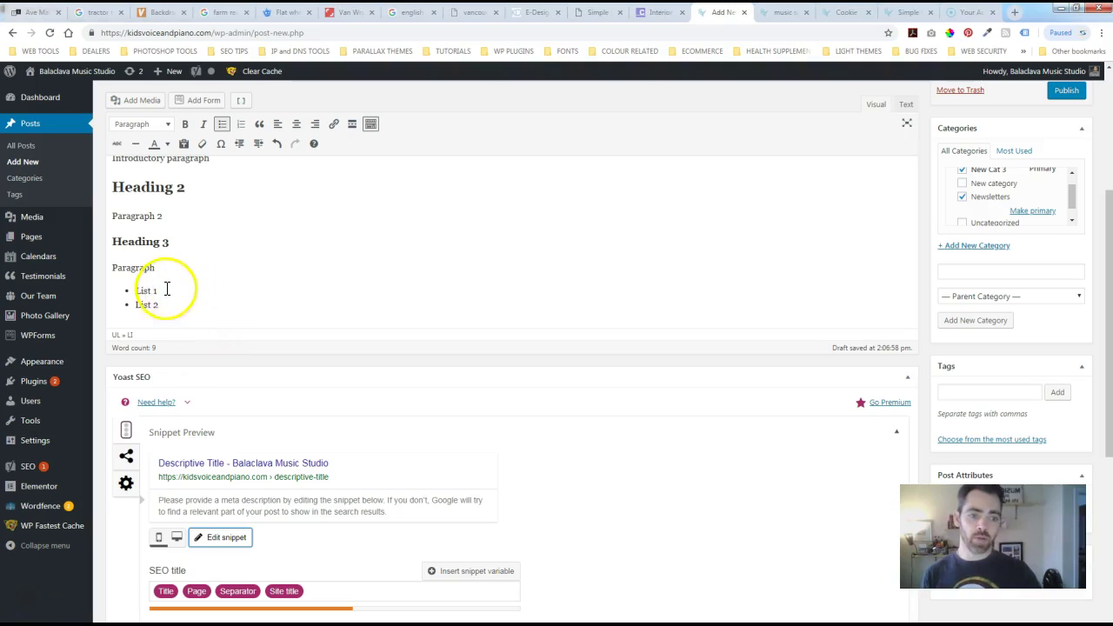
click(156, 268)
scroll(161, 285, up, 2)
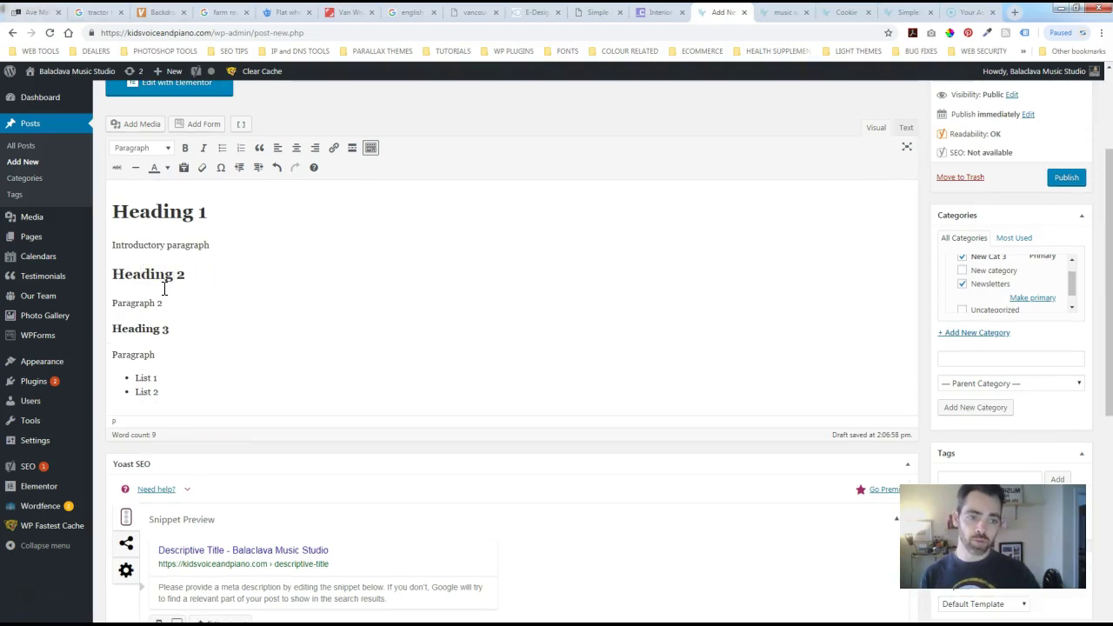
click(209, 245)
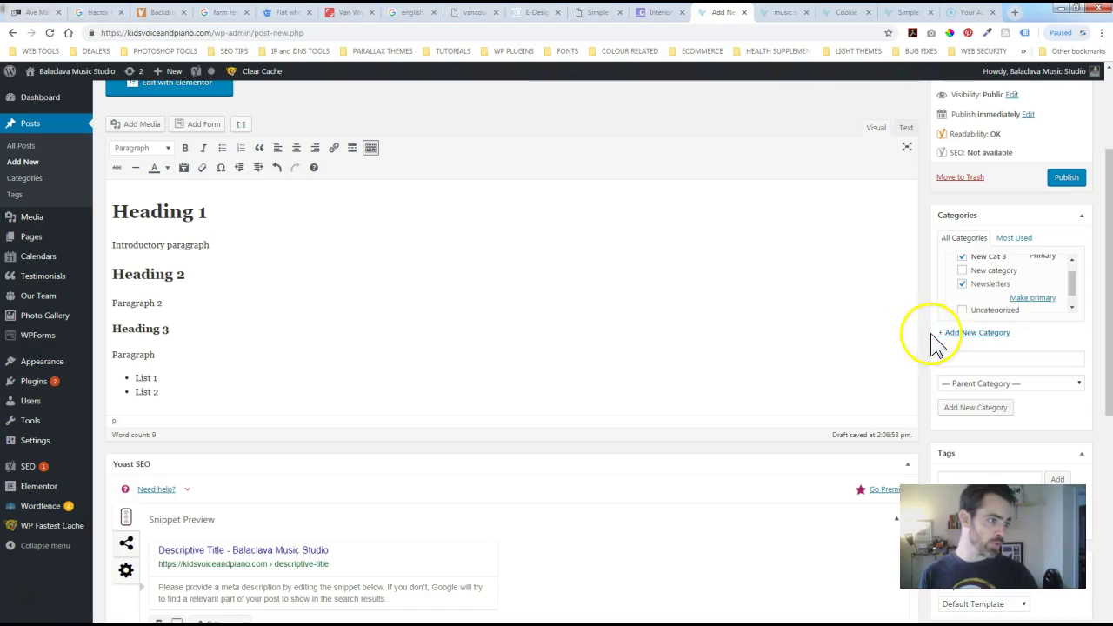
scroll(921, 369, down, 2)
scroll(921, 366, down, 1)
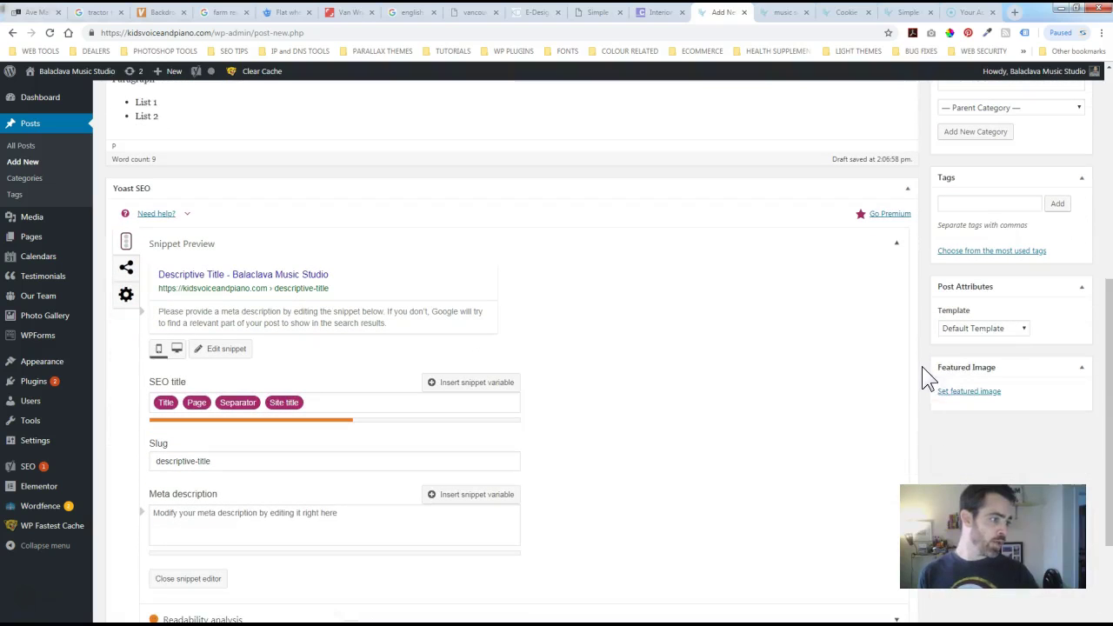
- Set the photo of two children at a piano as the post's featured image
click(970, 393)
click(165, 209)
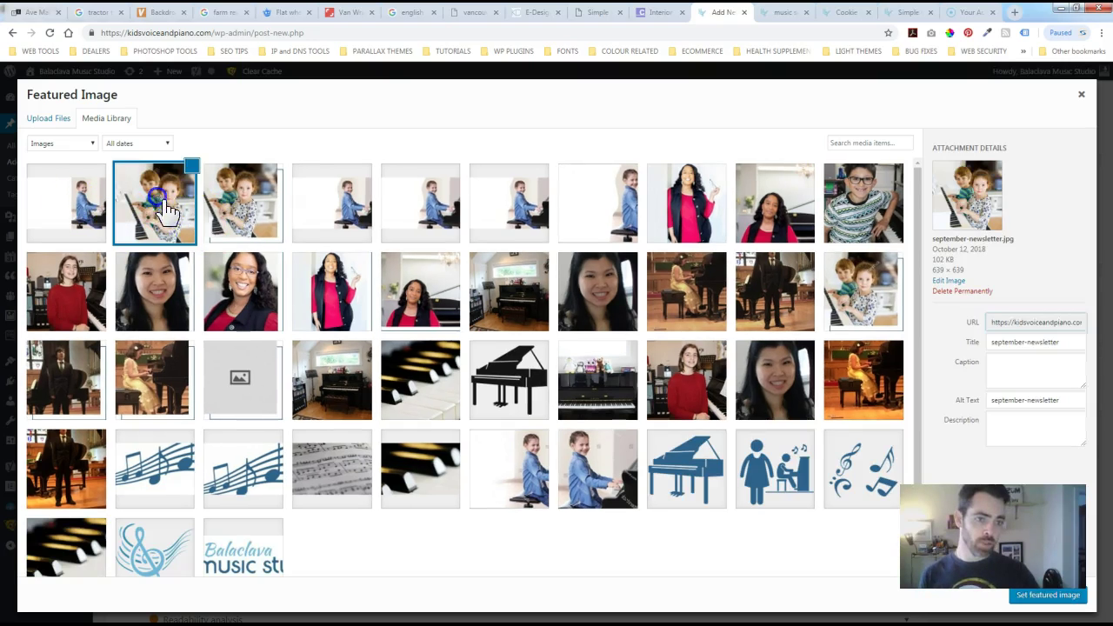
click(1049, 598)
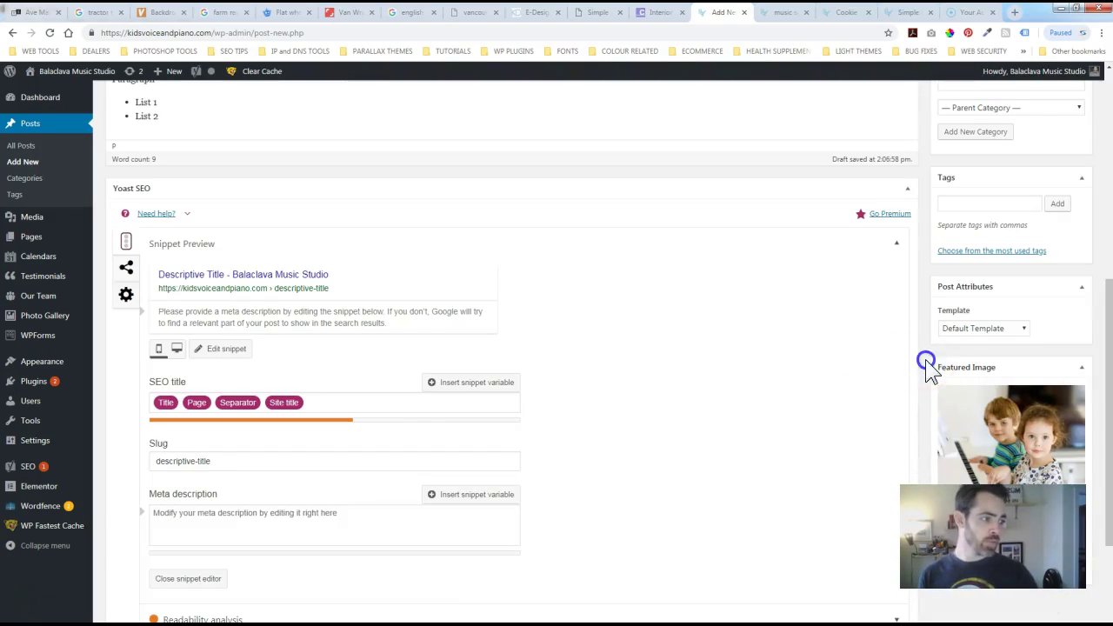
- Insert an empty line between 'Introductory paragraph' and 'Heading 2'
scroll(331, 397, up, 4)
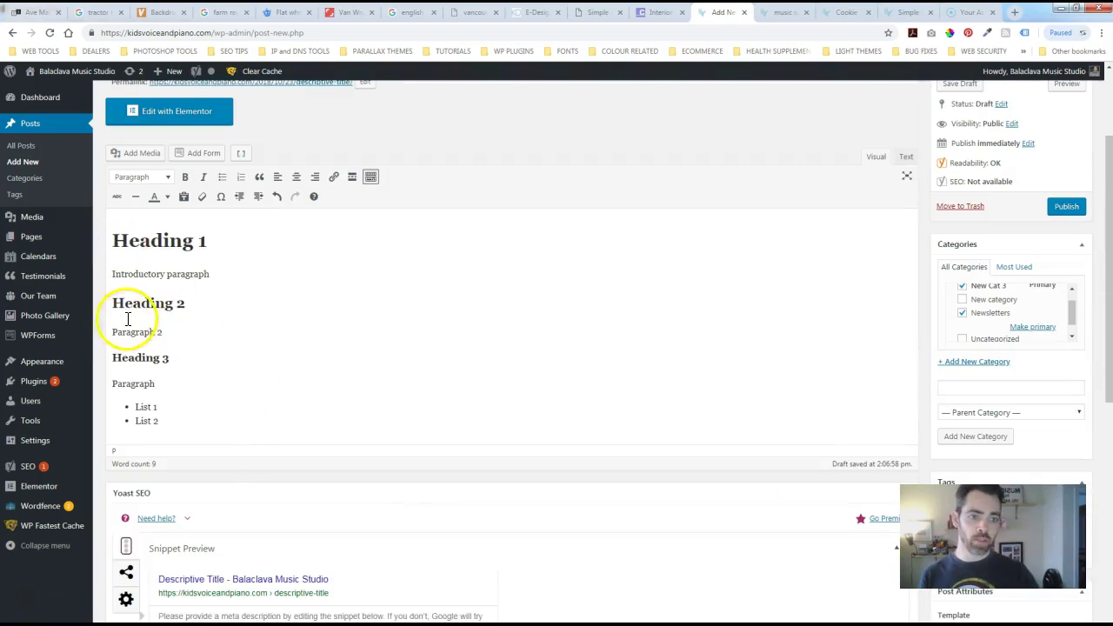
click(114, 303)
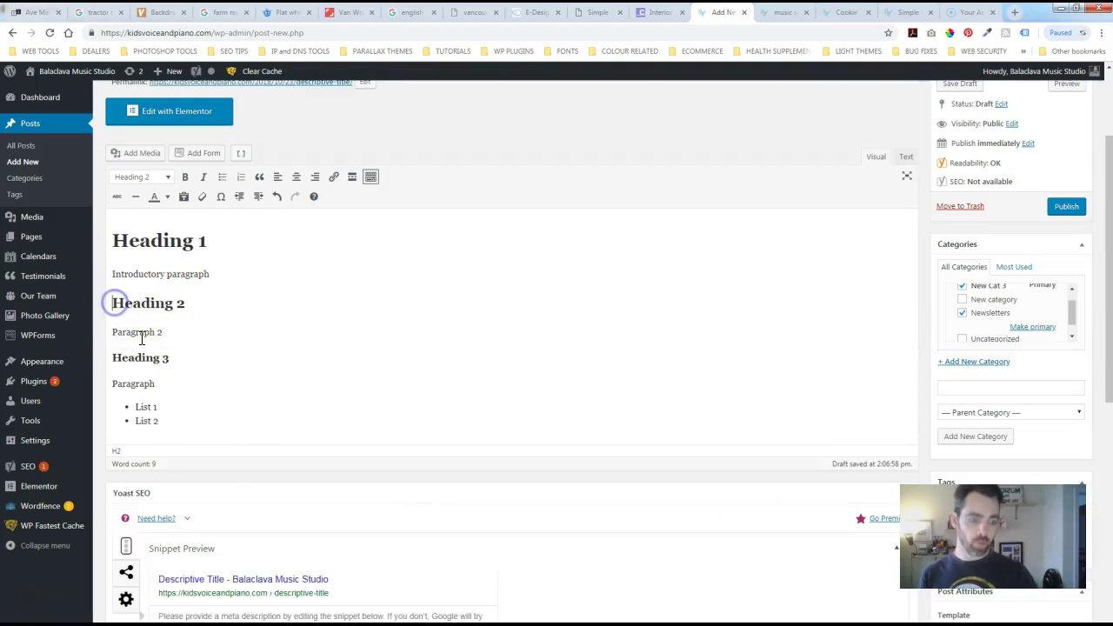
key(Return)
click(151, 306)
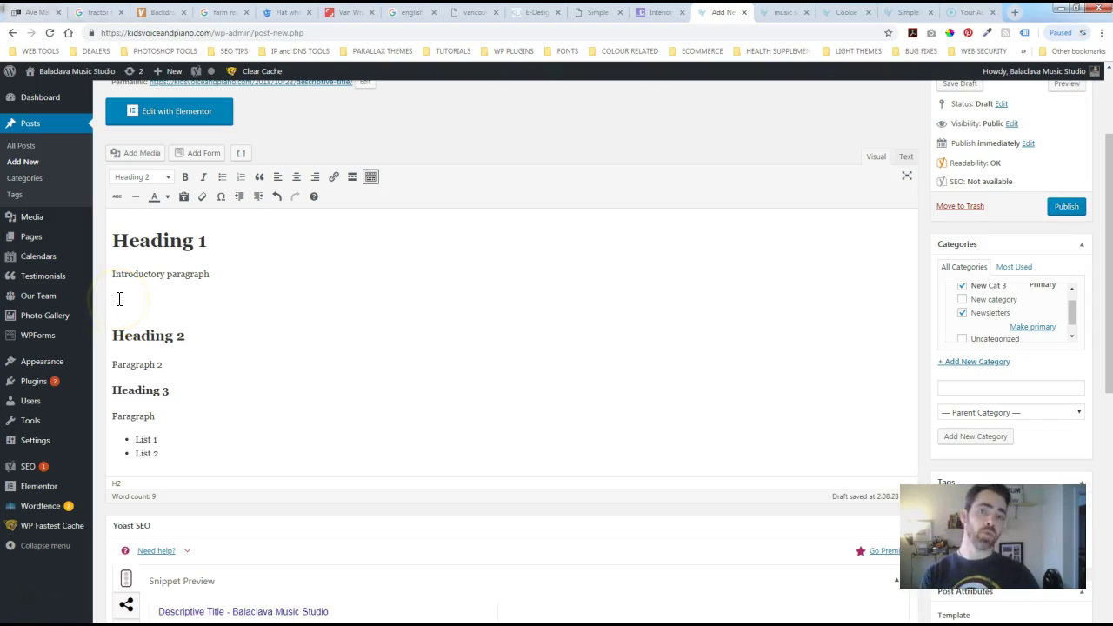
scroll(116, 300, up, 1)
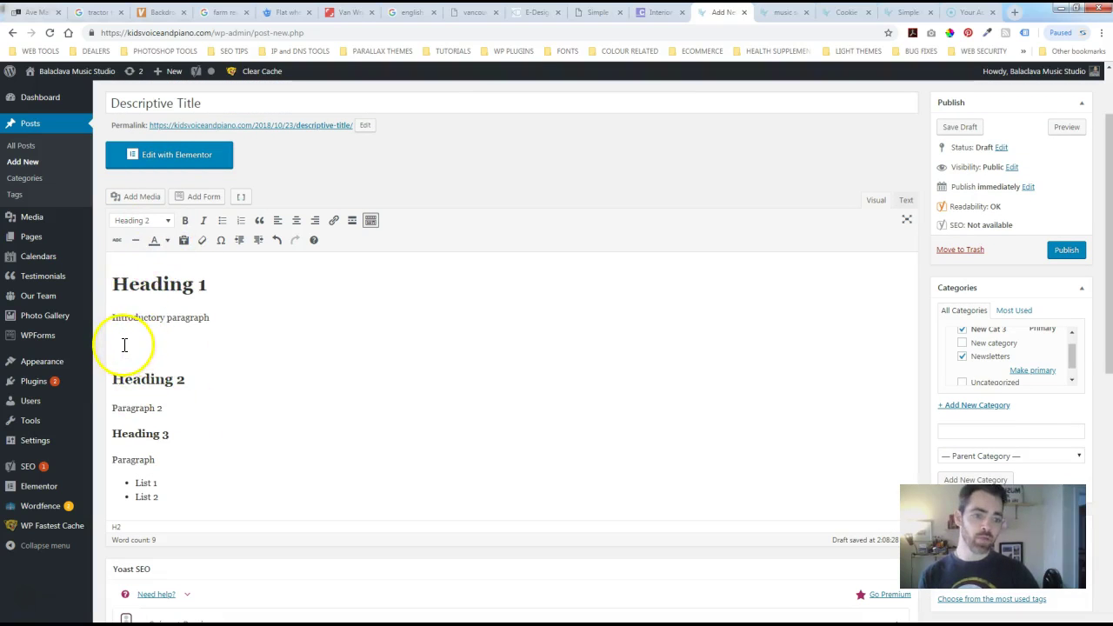
- Insert the photo of a child at a grand piano below the introductory paragraph
click(137, 196)
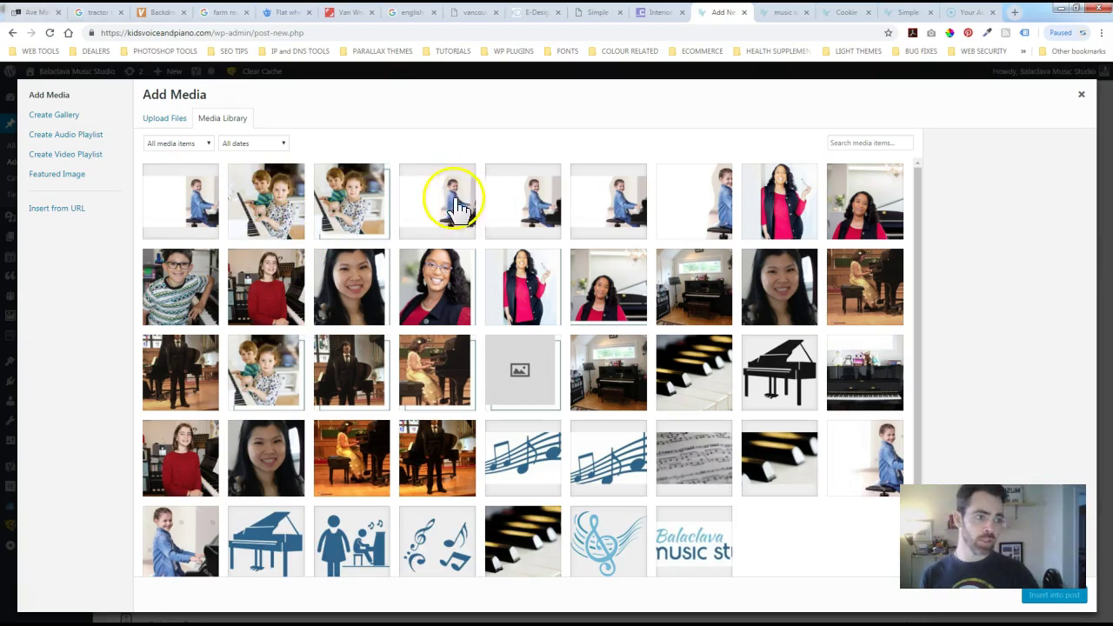
click(448, 197)
click(1048, 595)
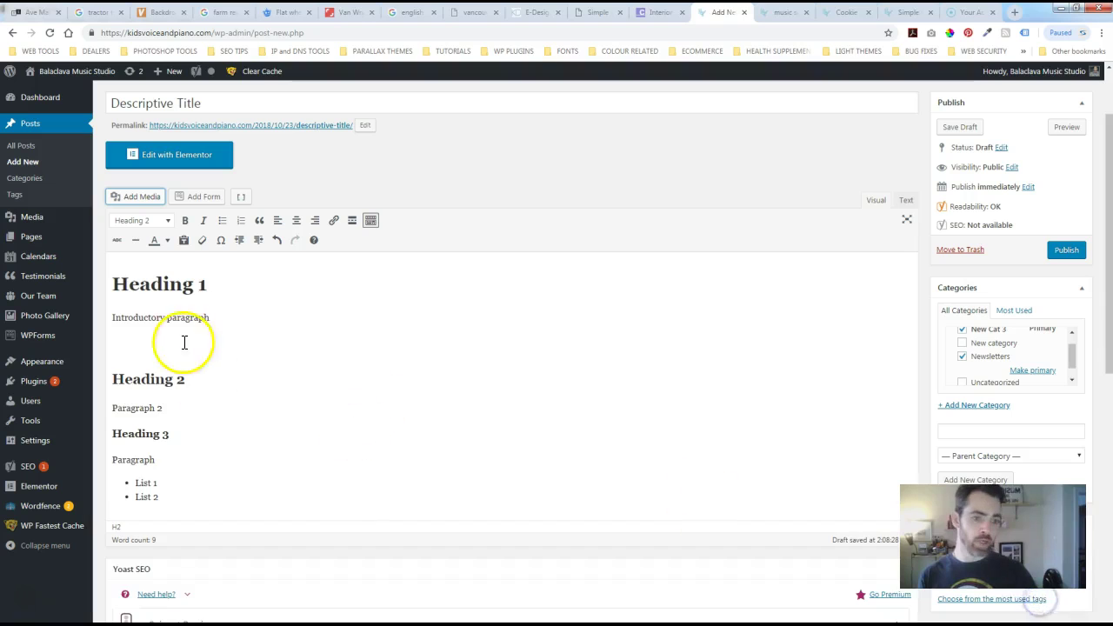
- Change the piano image's display size to Full Size (1920 × 566)
click(259, 344)
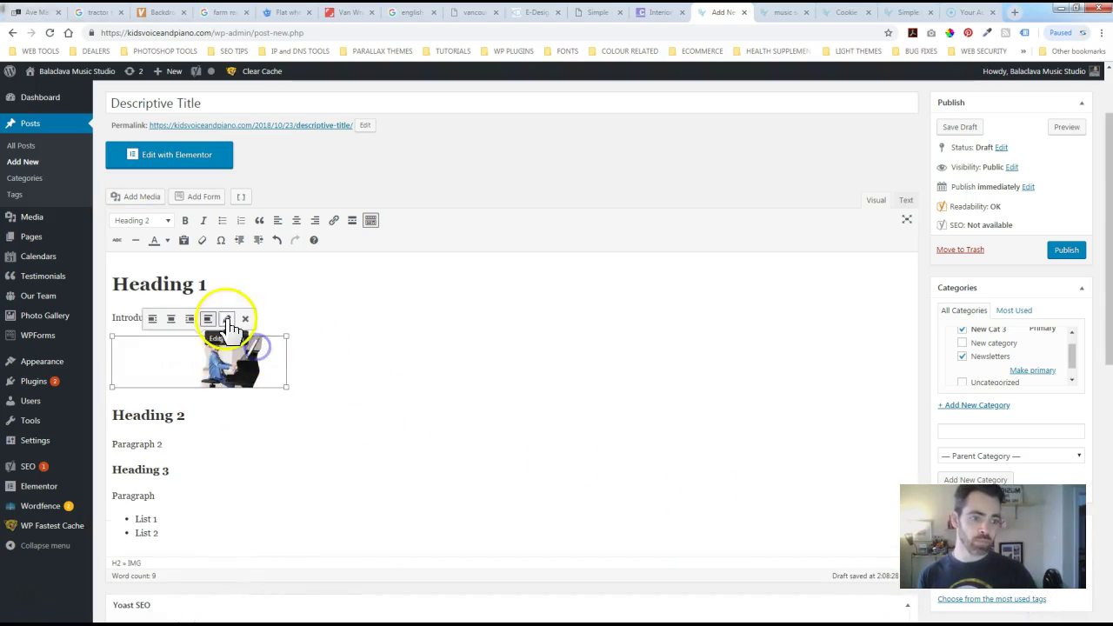
click(226, 320)
click(285, 247)
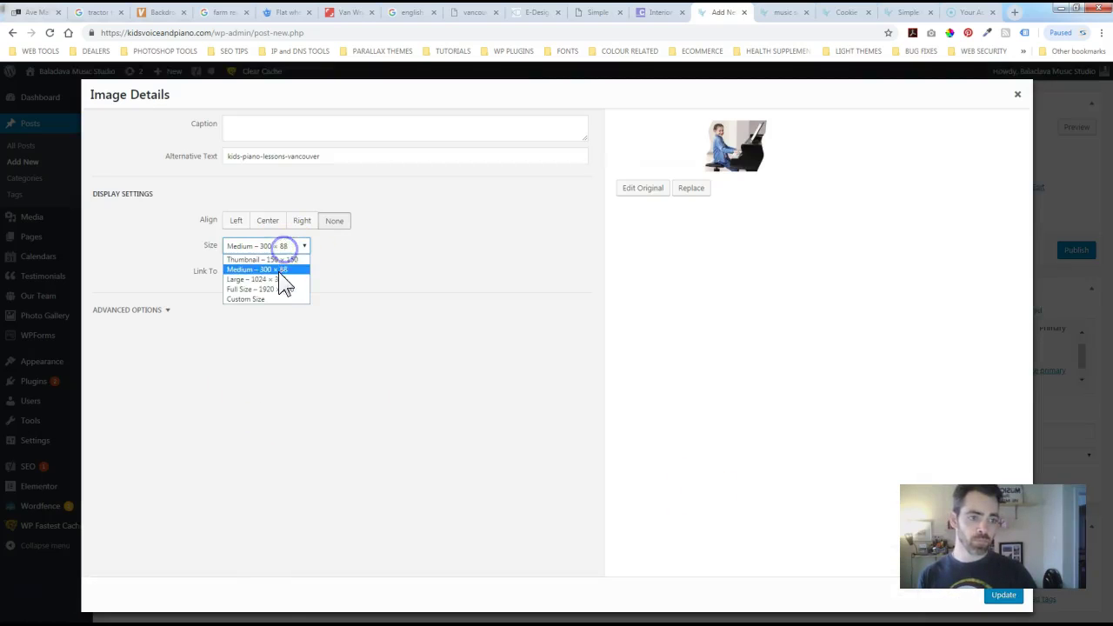
click(274, 290)
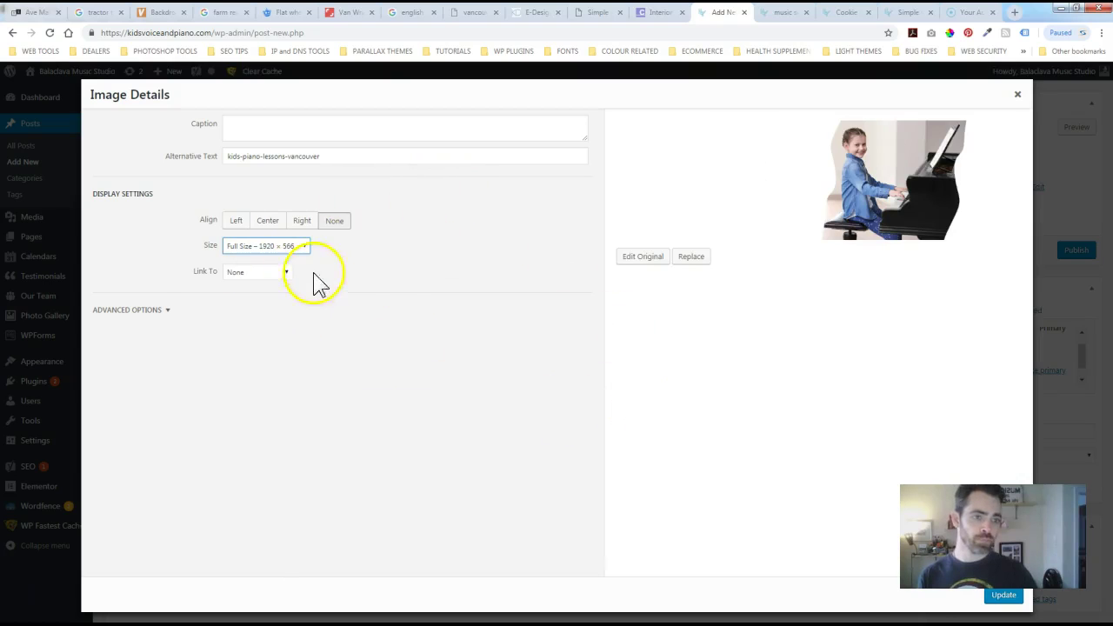
click(1003, 596)
scroll(539, 455, down, 4)
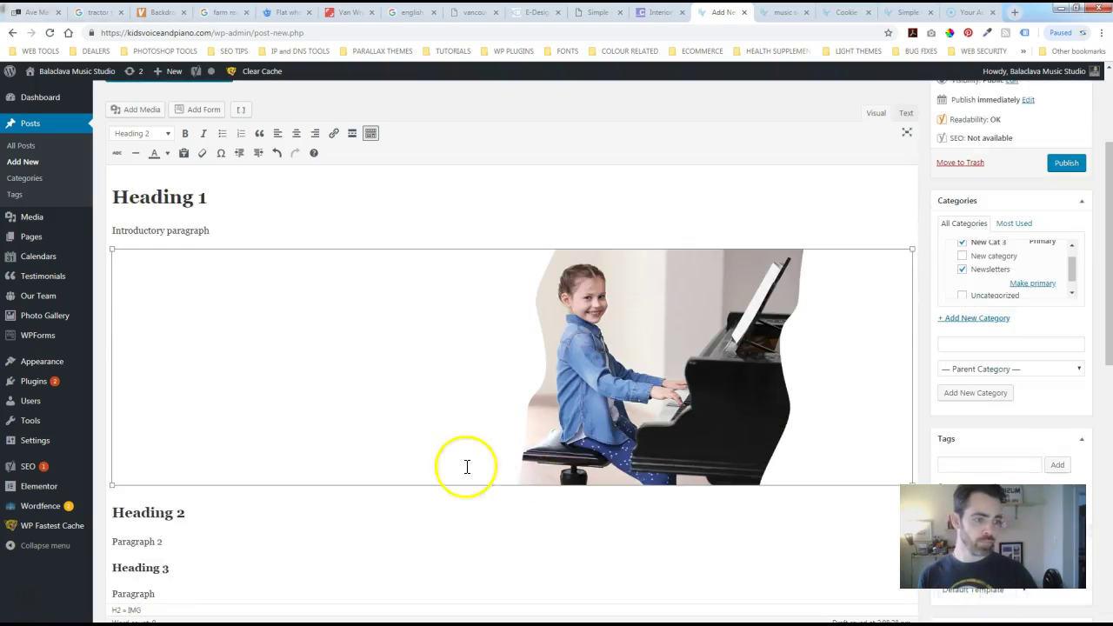
scroll(614, 447, down, 3)
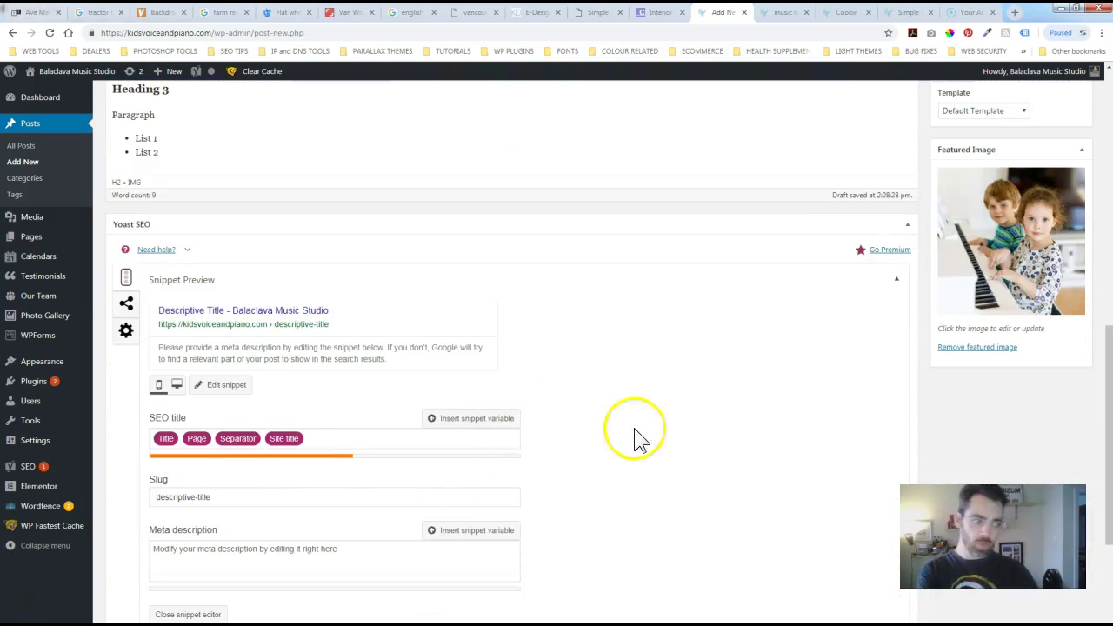
scroll(932, 348, up, 5)
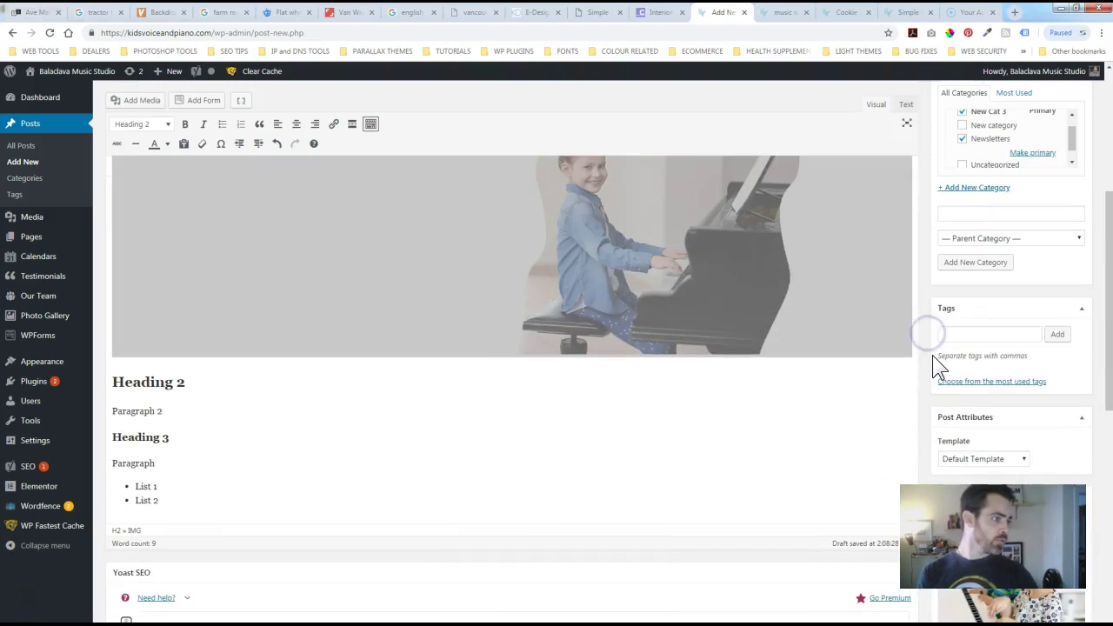
scroll(932, 355, up, 3)
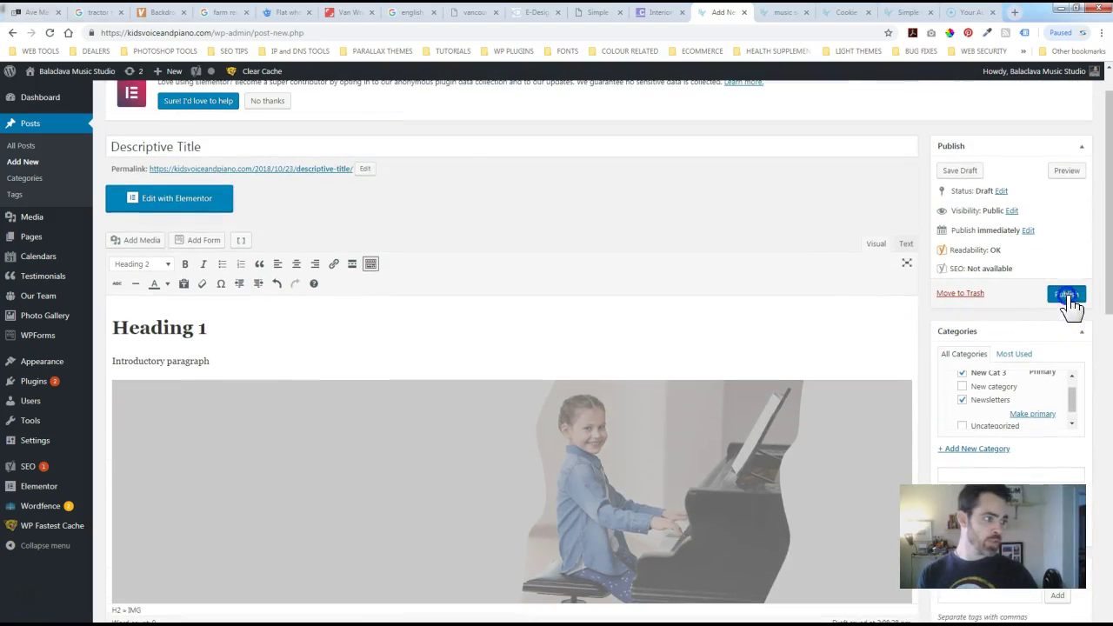
- Publish 'Descriptive Title', clear the site cache, and find the post on the live blog listing
click(1067, 296)
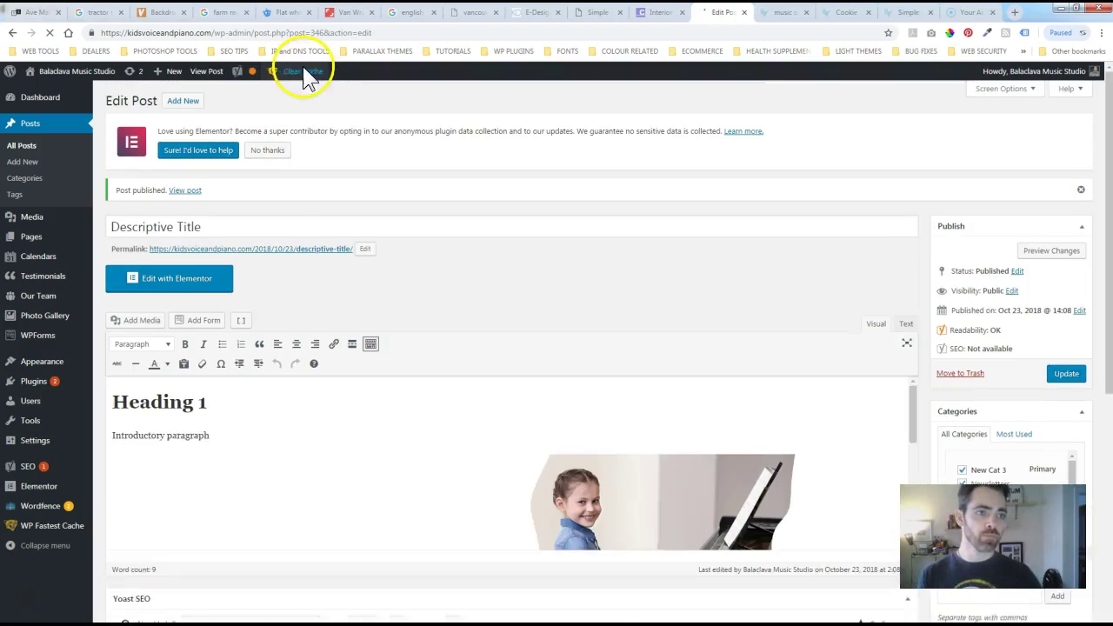
mouse_move(303, 69)
click(292, 108)
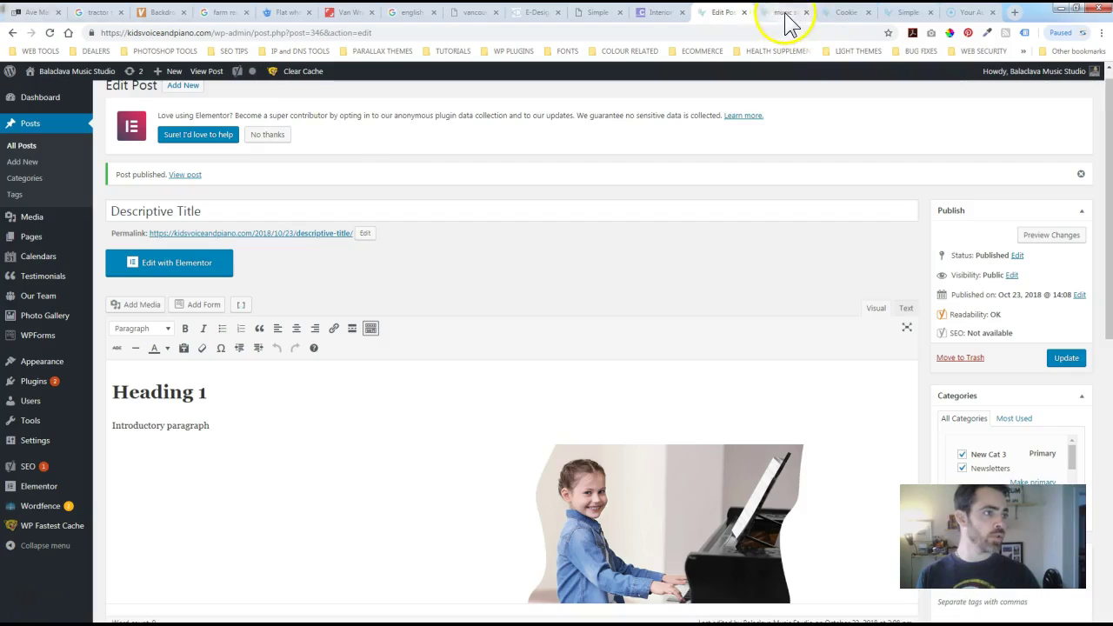
click(782, 12)
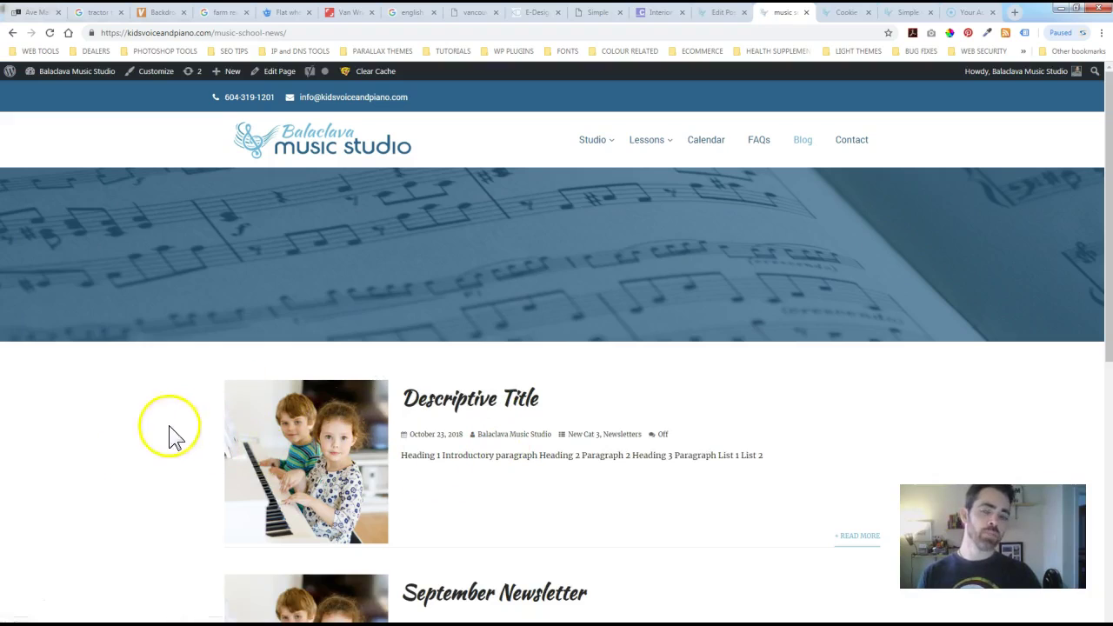
scroll(479, 418, down, 2)
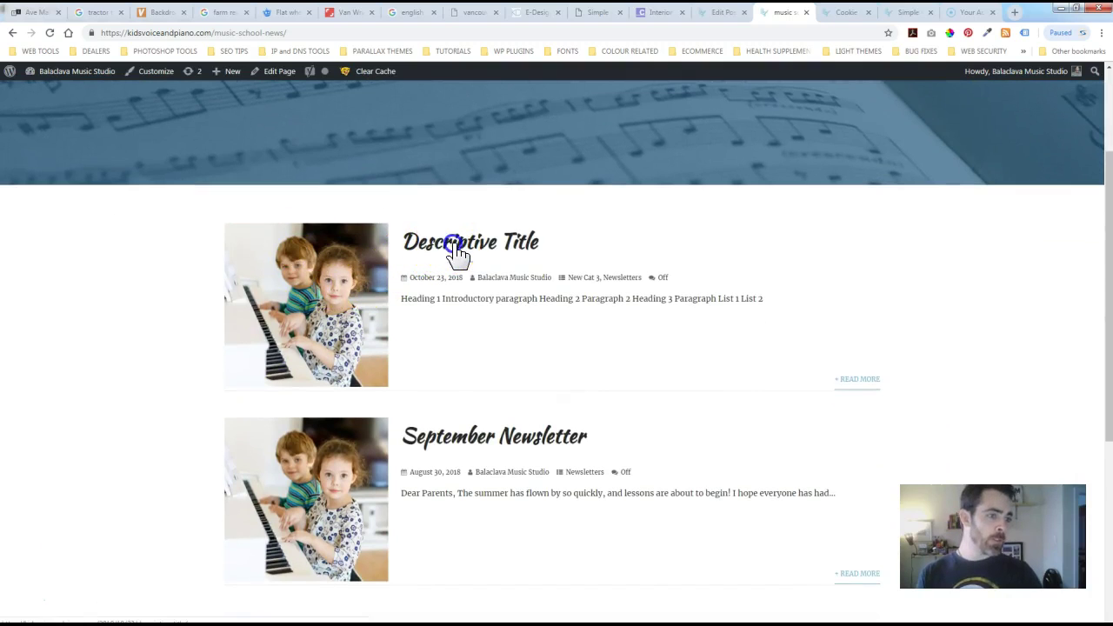
scroll(82, 551, down, 4)
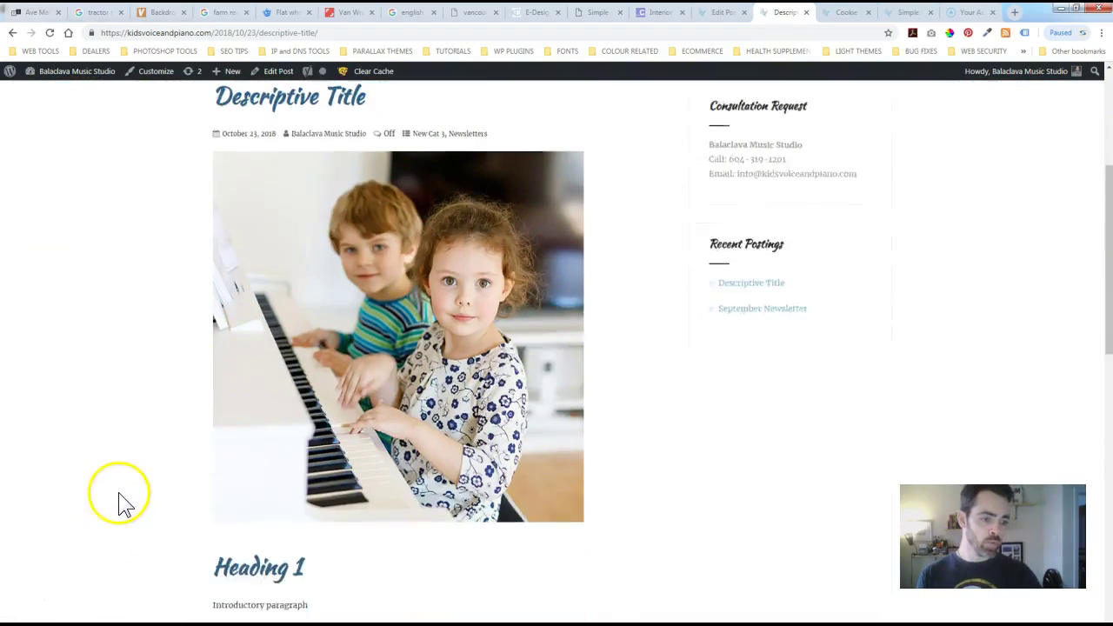
scroll(422, 392, down, 2)
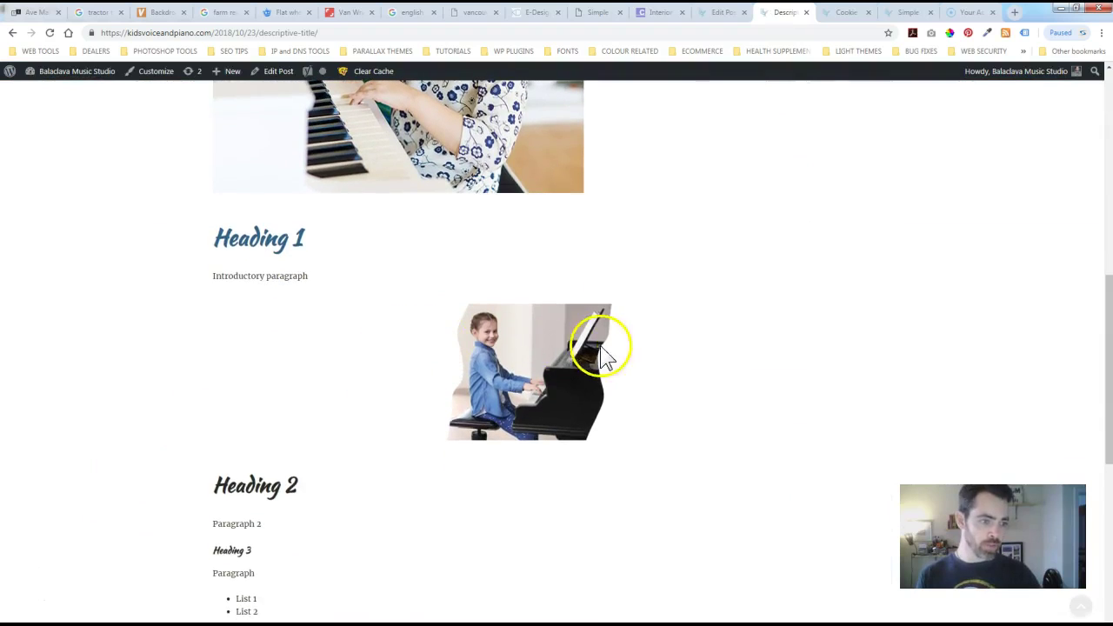
click(706, 351)
drag(706, 352, 144, 356)
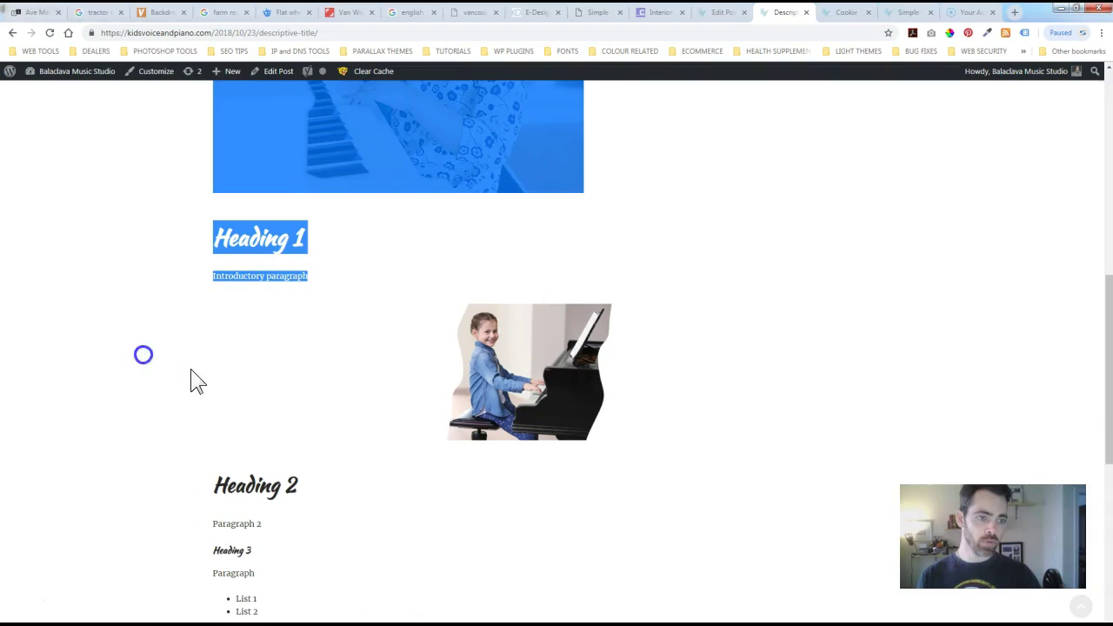
click(692, 447)
drag(583, 397, 374, 368)
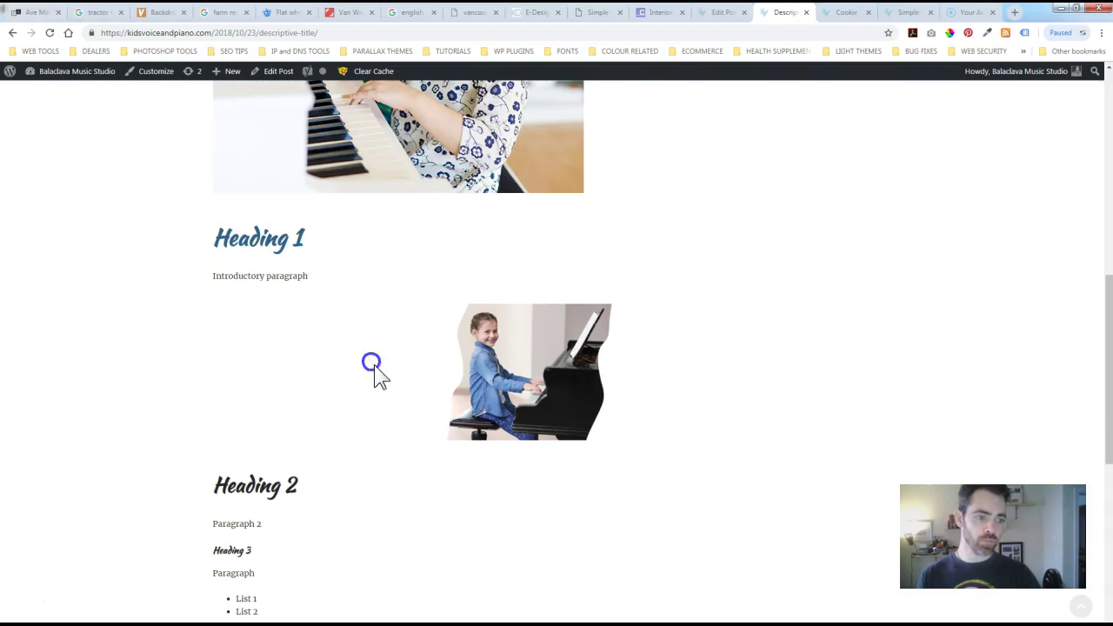
right_click(374, 366)
click(130, 447)
scroll(224, 440, down, 3)
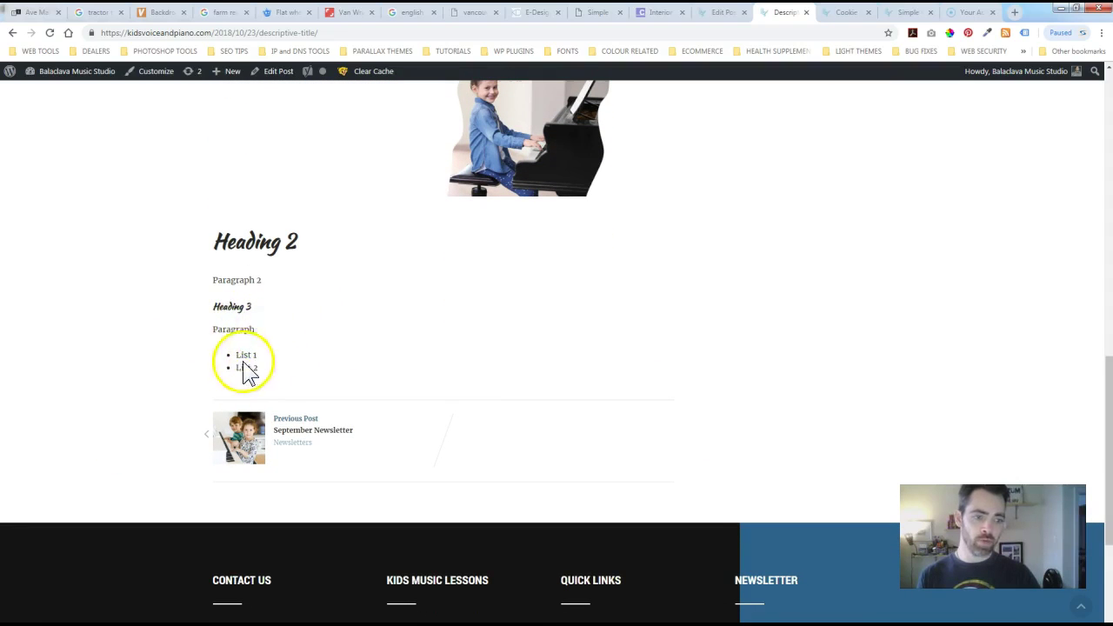
scroll(147, 472, up, 7)
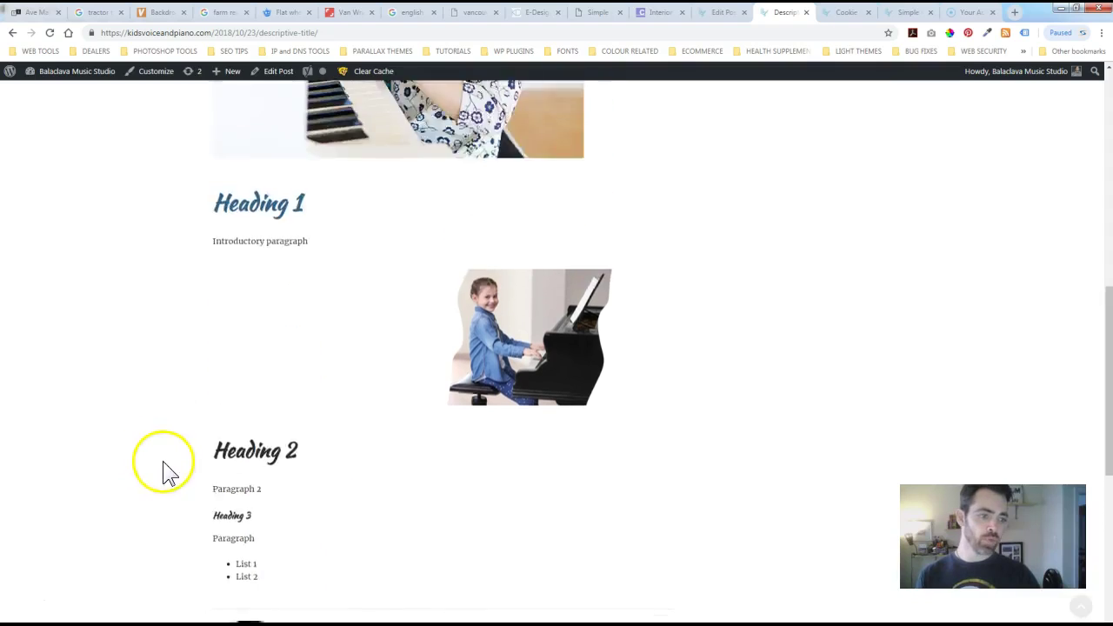
scroll(273, 459, down, 1)
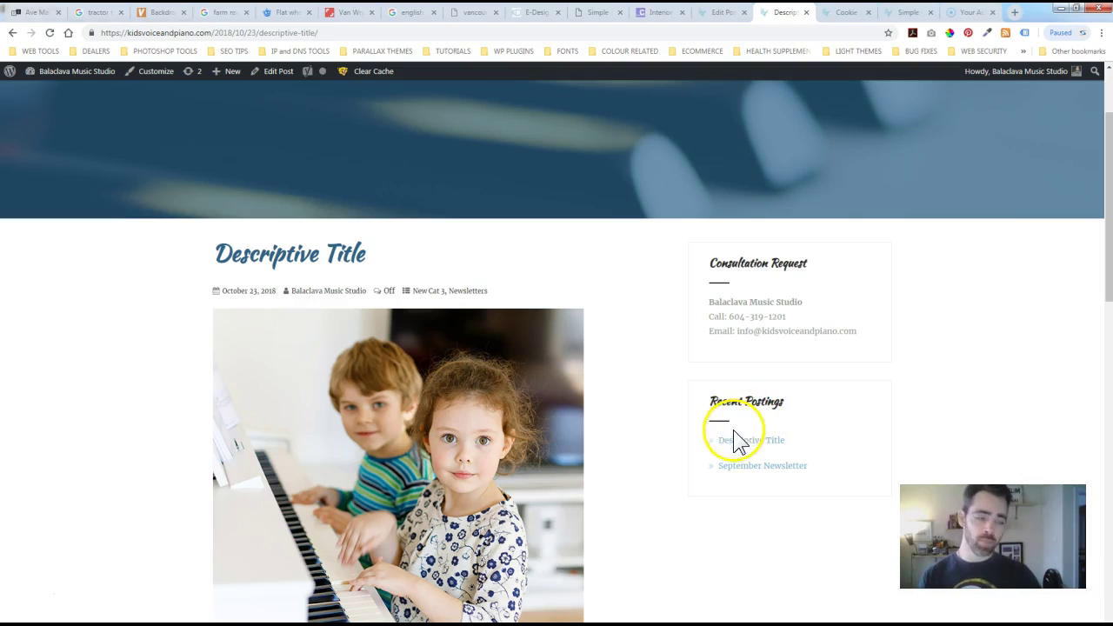
click(658, 392)
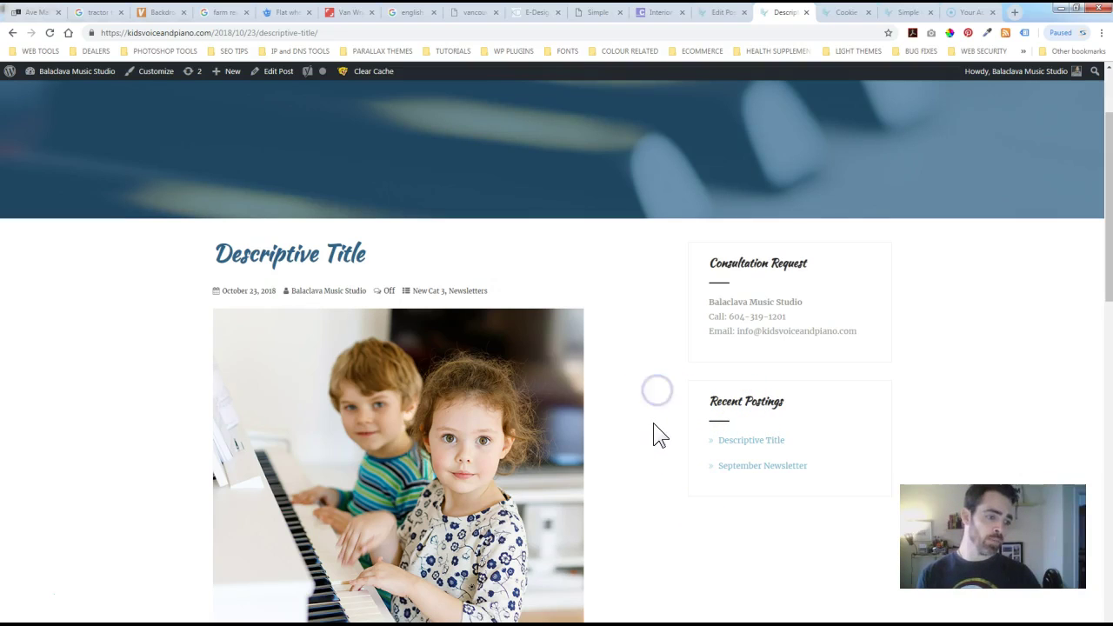
scroll(666, 470, down, 1)
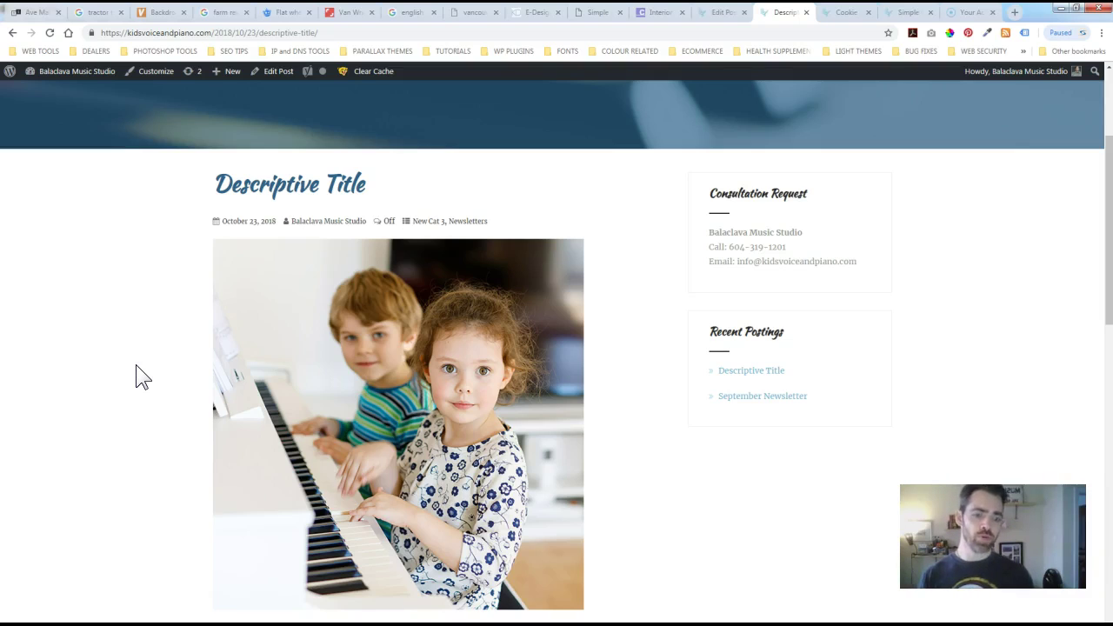
scroll(108, 374, up, 3)
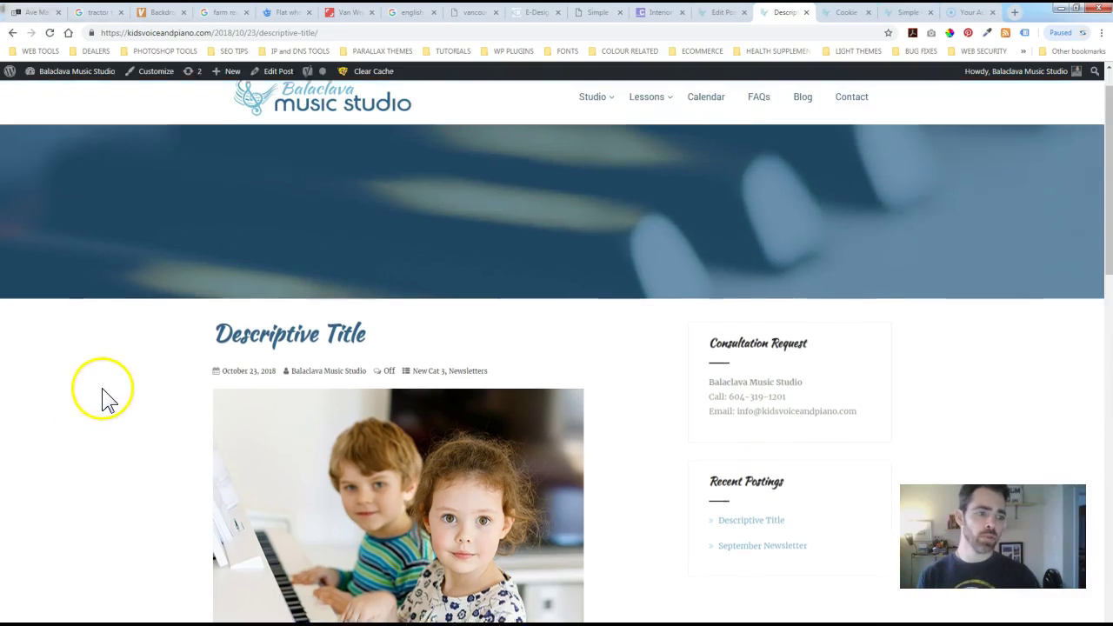
click(150, 414)
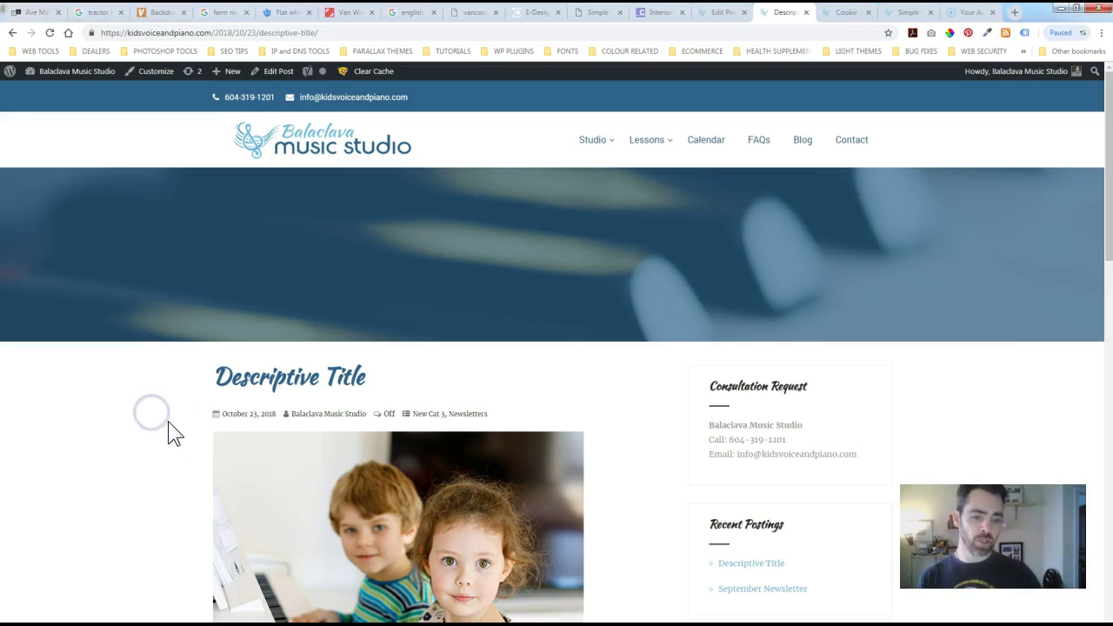